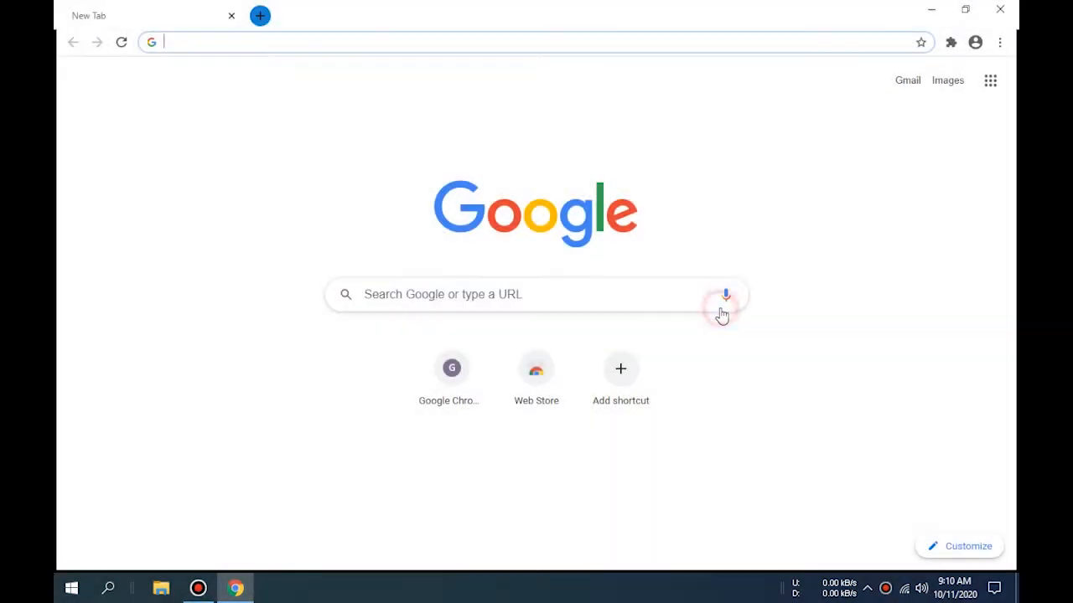
# - Search Google for 'xampp' from Chrome's address bar and follow the XAMPP download result
pyautogui.click(311, 159)
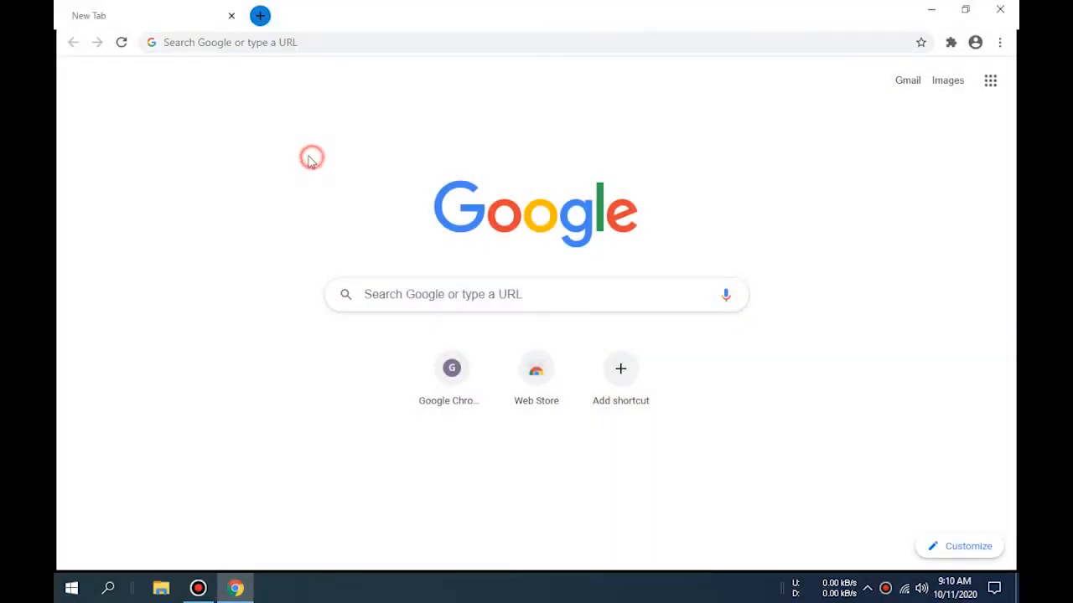
pyautogui.click(201, 42)
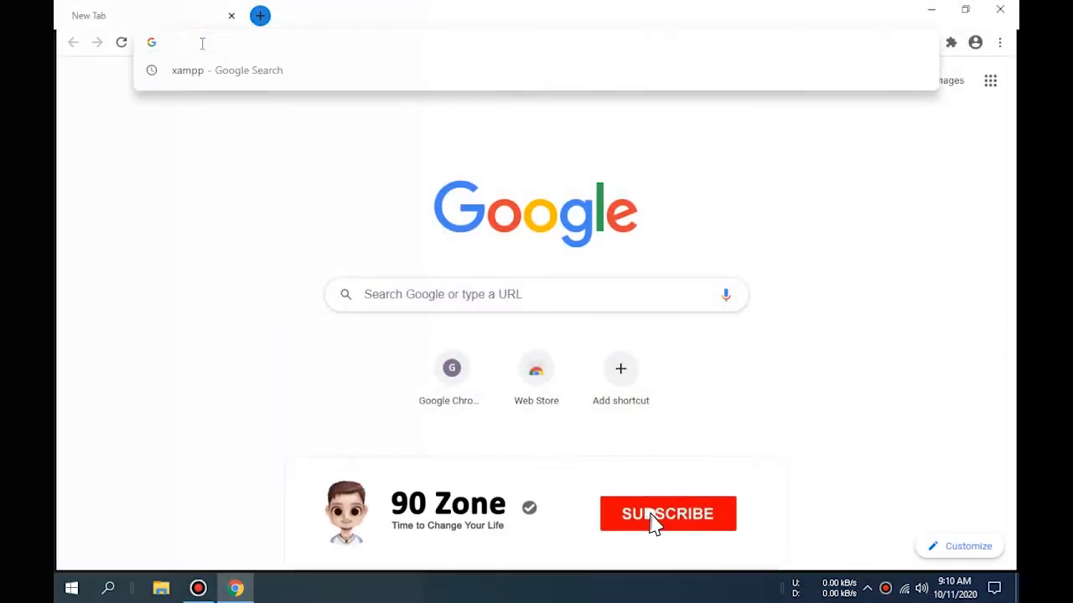
pyautogui.write('xampp')
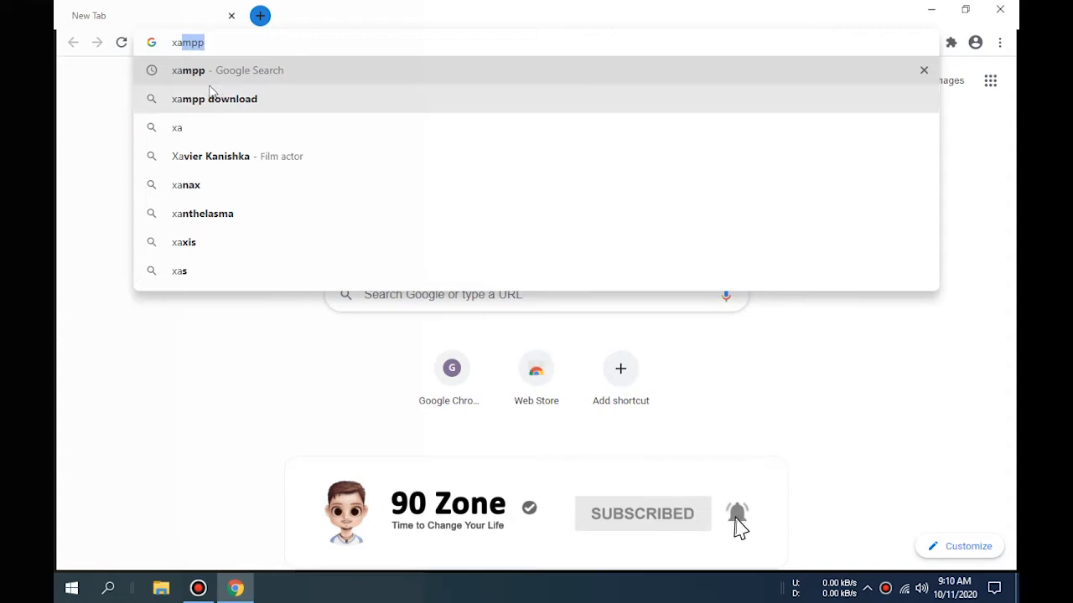
pyautogui.click(211, 75)
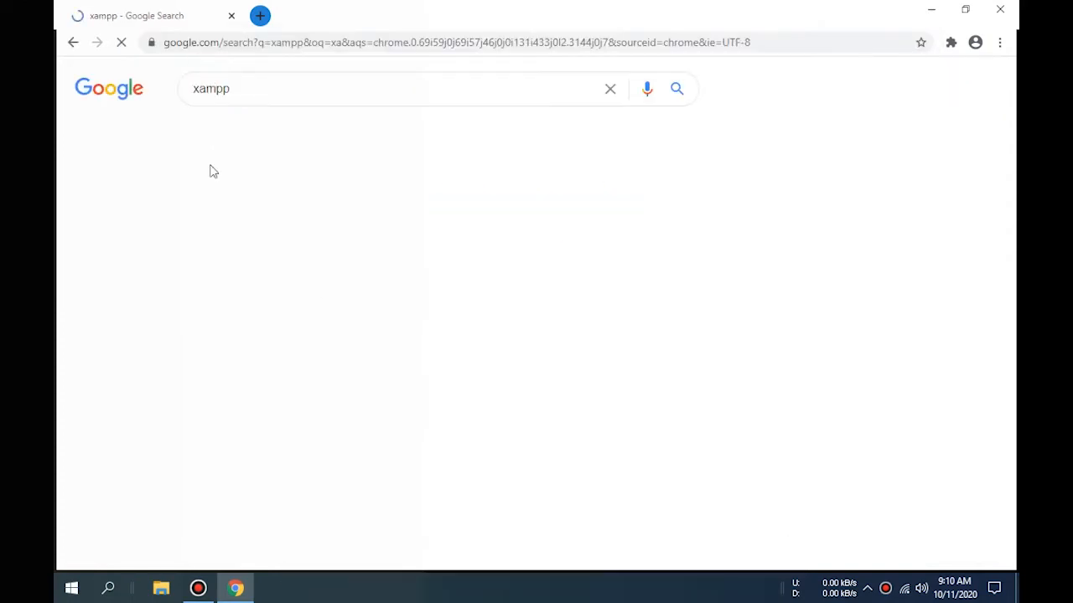
pyautogui.click(247, 264)
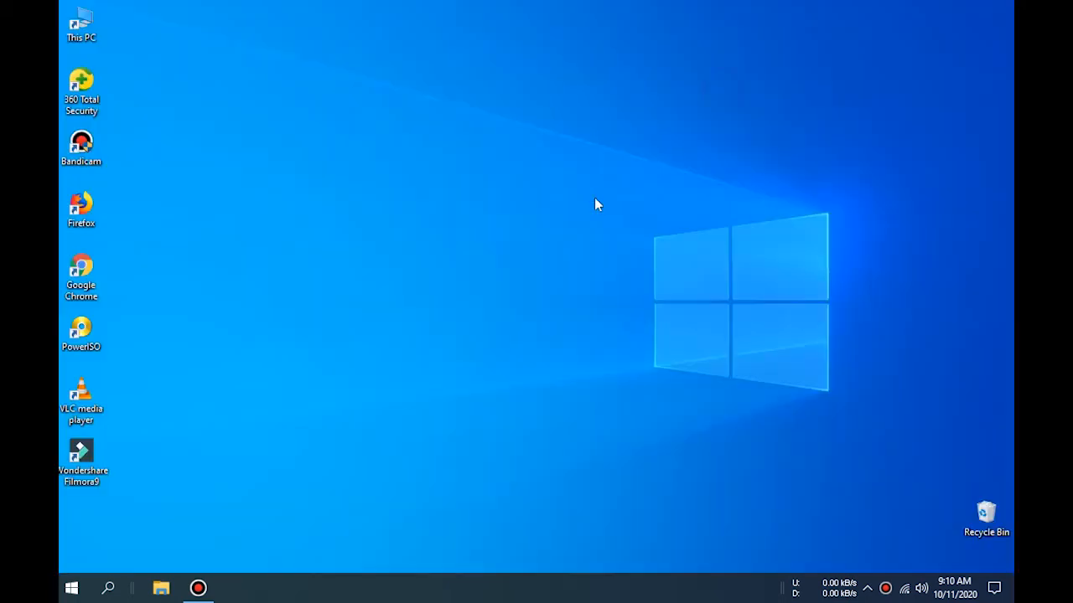
# - Refresh the desktop, relaunch Chrome and set it as the default browser
pyautogui.rightClick(594, 198)
pyautogui.click(586, 243)
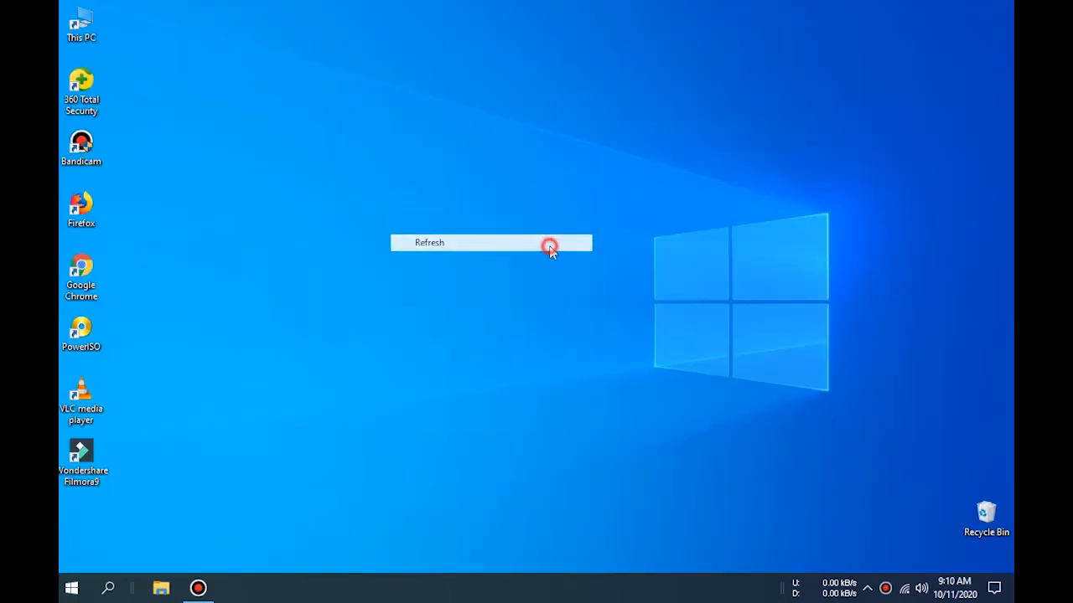
pyautogui.doubleClick(80, 270)
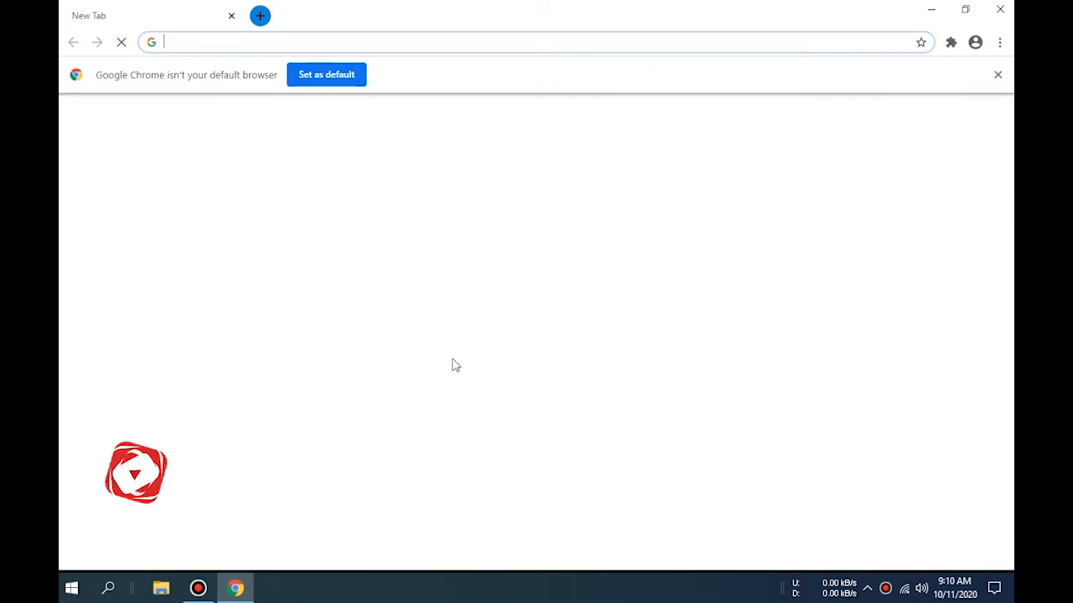
pyautogui.click(335, 85)
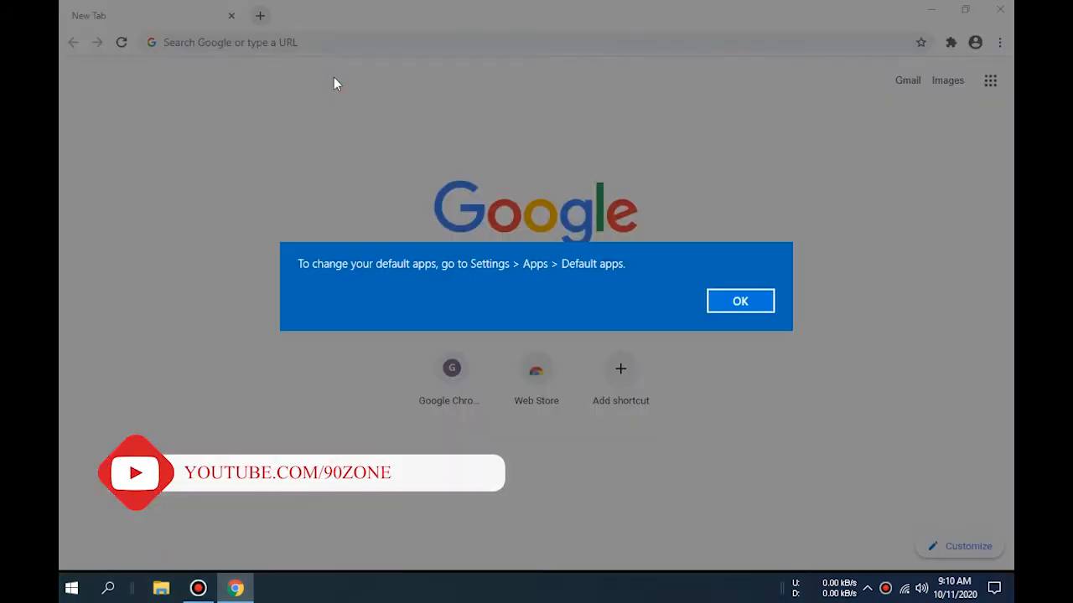
pyautogui.click(720, 306)
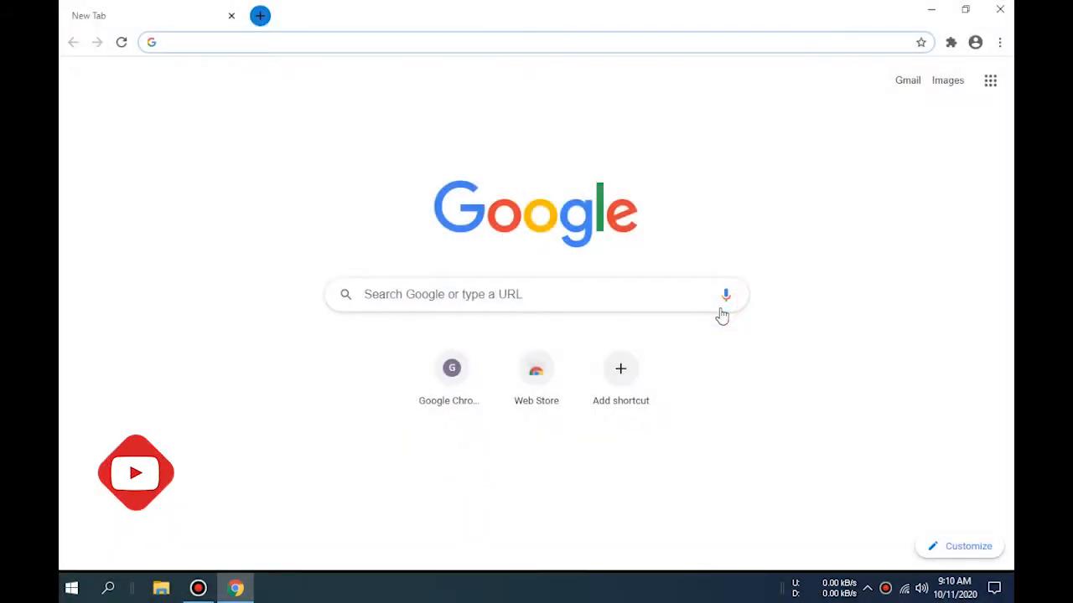
# - Search Google for 'xampp' using the address-bar suggestion
pyautogui.click(312, 159)
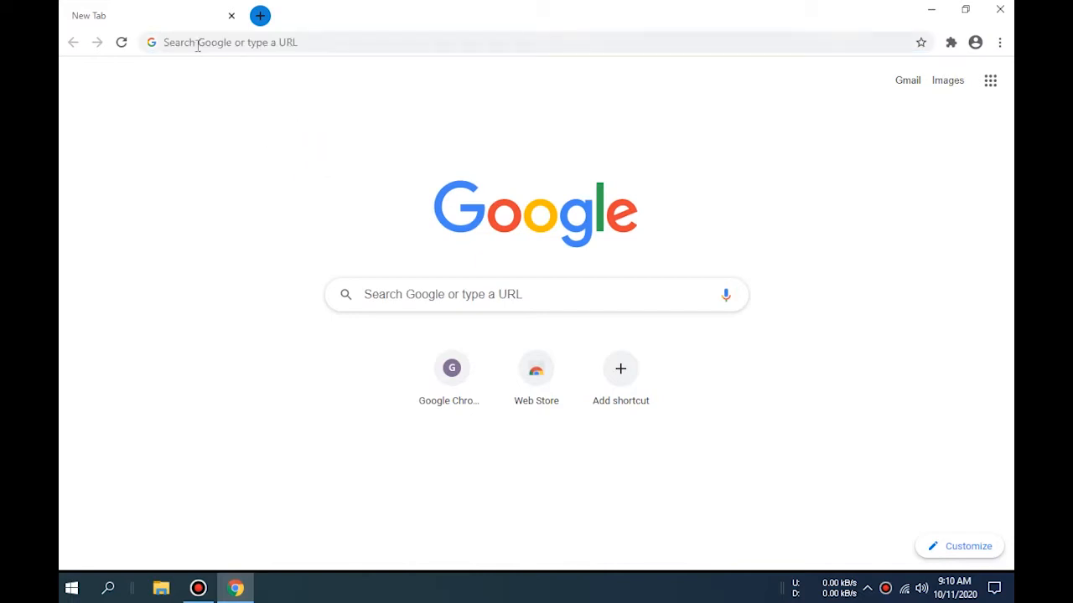
pyautogui.click(201, 43)
pyautogui.write('xampp')
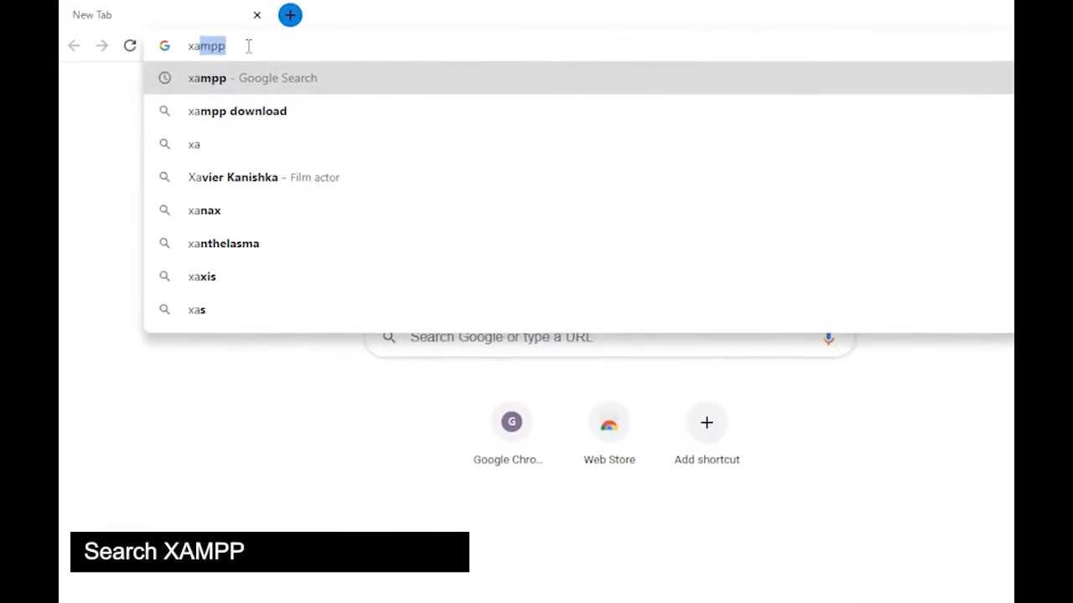
pyautogui.click(239, 86)
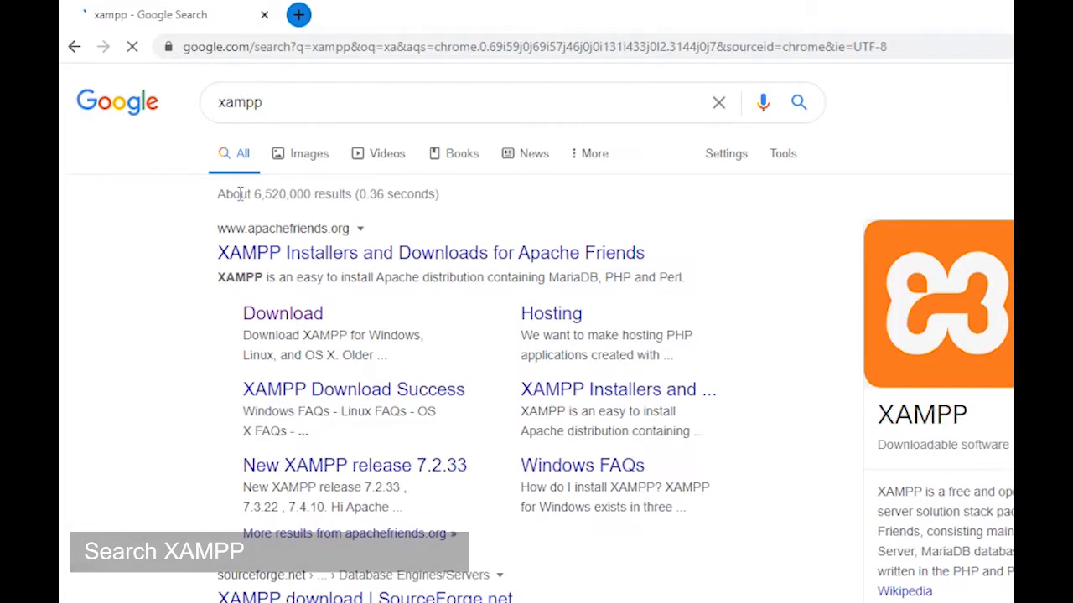
# - Download the 64-bit XAMPP 7.3.22 Windows installer from apachefriends.org and run the .exe
pyautogui.click(284, 317)
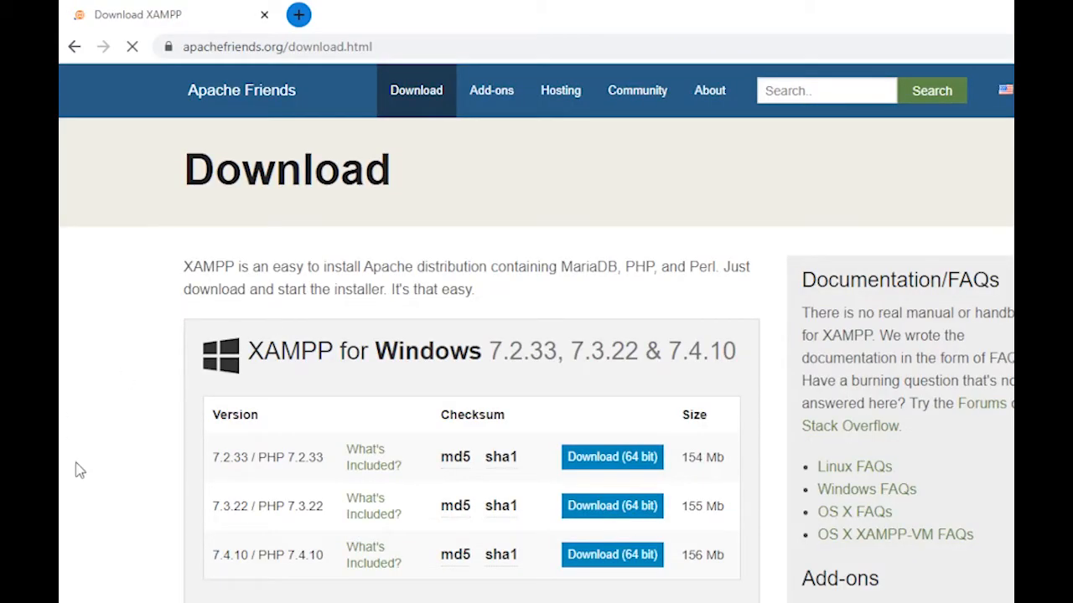
pyautogui.click(622, 465)
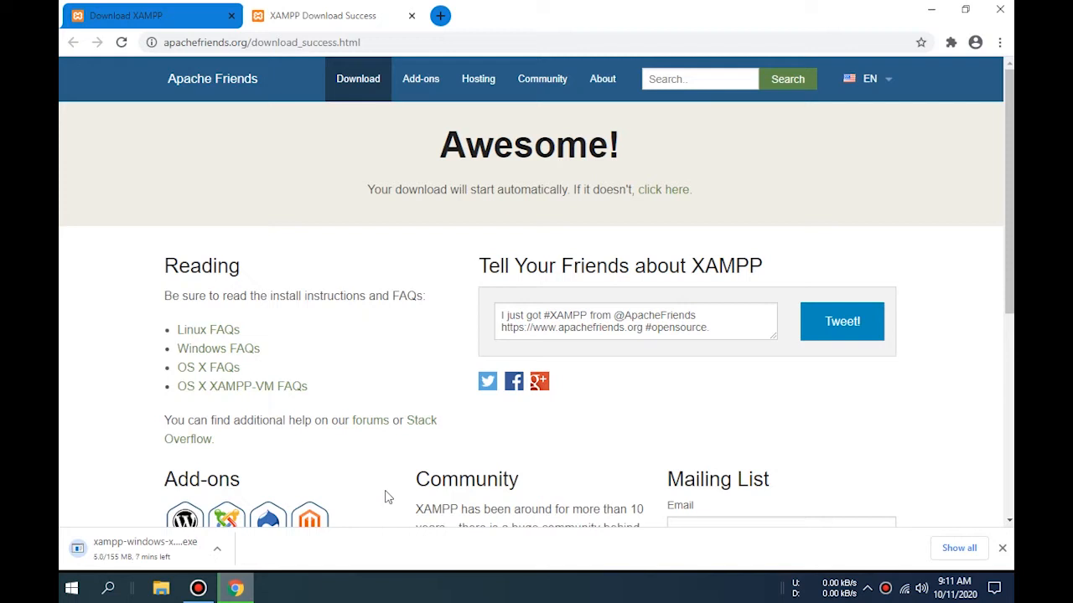
pyautogui.click(124, 456)
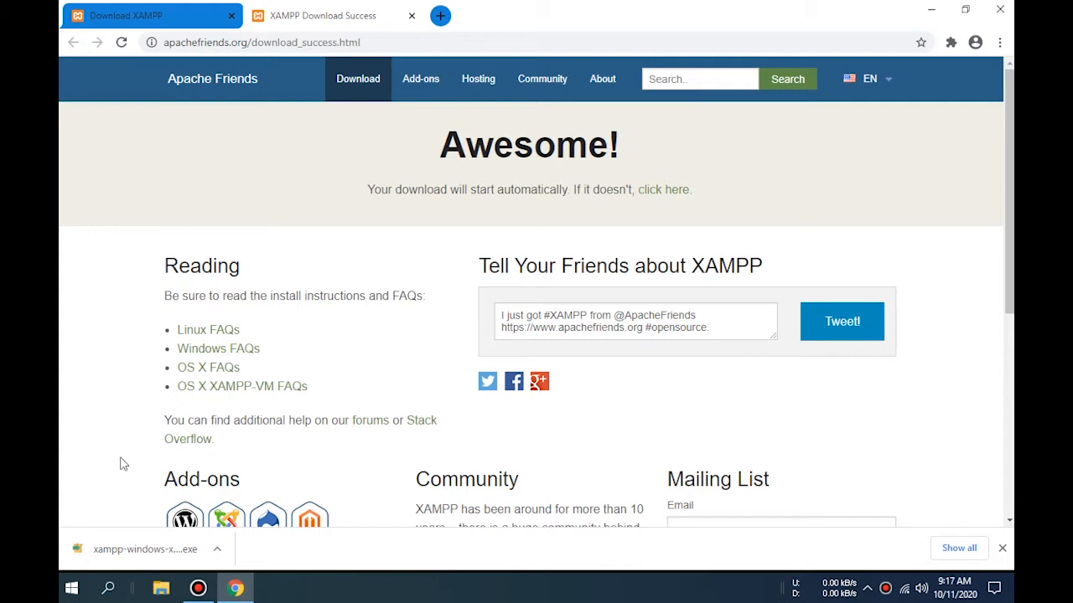
pyautogui.click(124, 559)
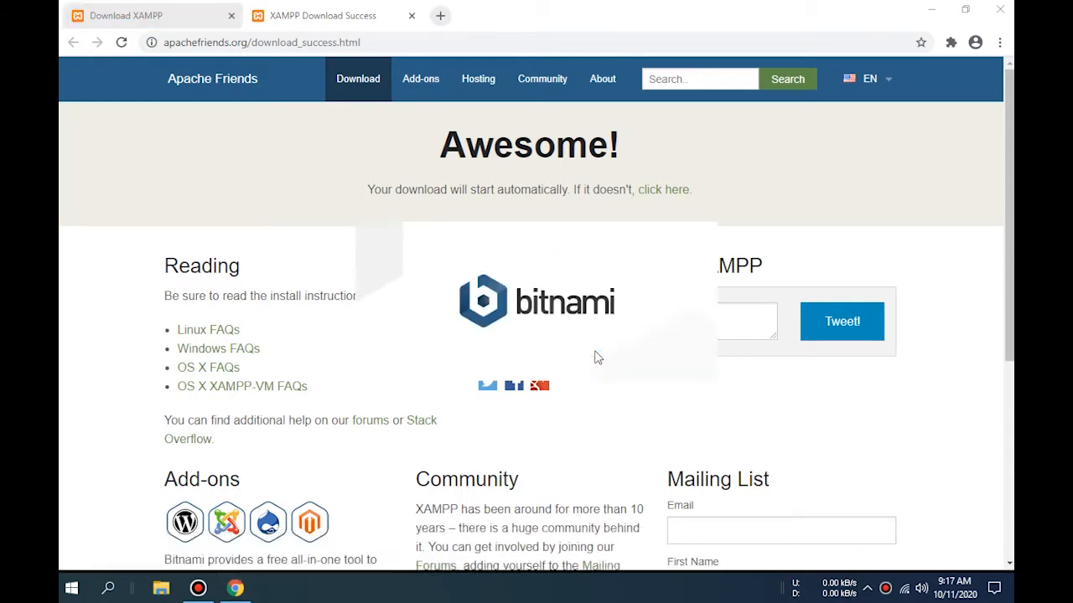
# - Bring up the XAMPP installer and continue past the antivirus and account control warnings
pyautogui.click(928, 12)
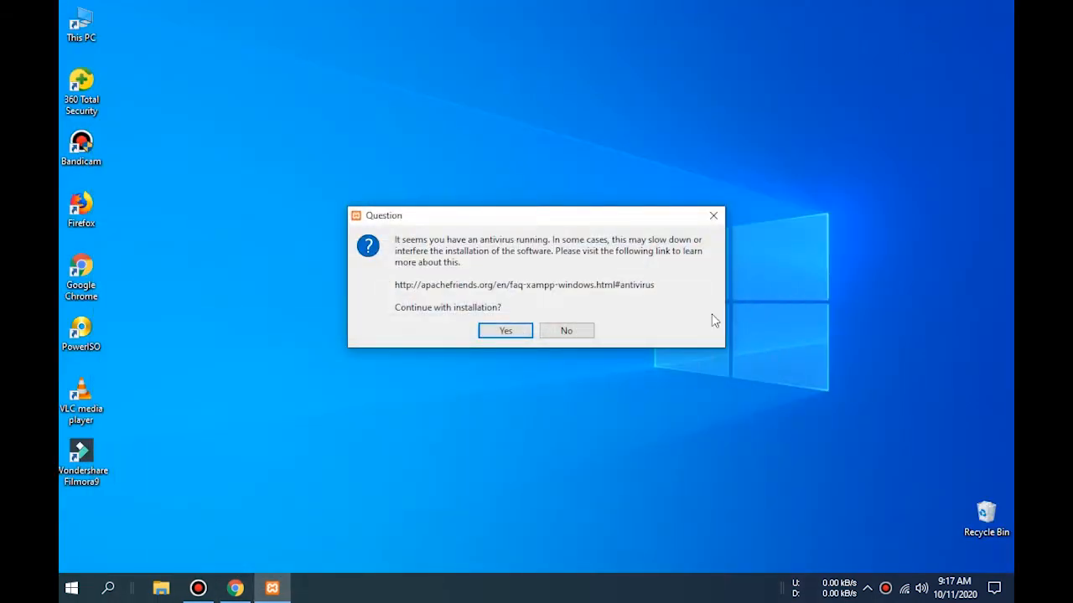
pyautogui.click(507, 330)
pyautogui.click(532, 314)
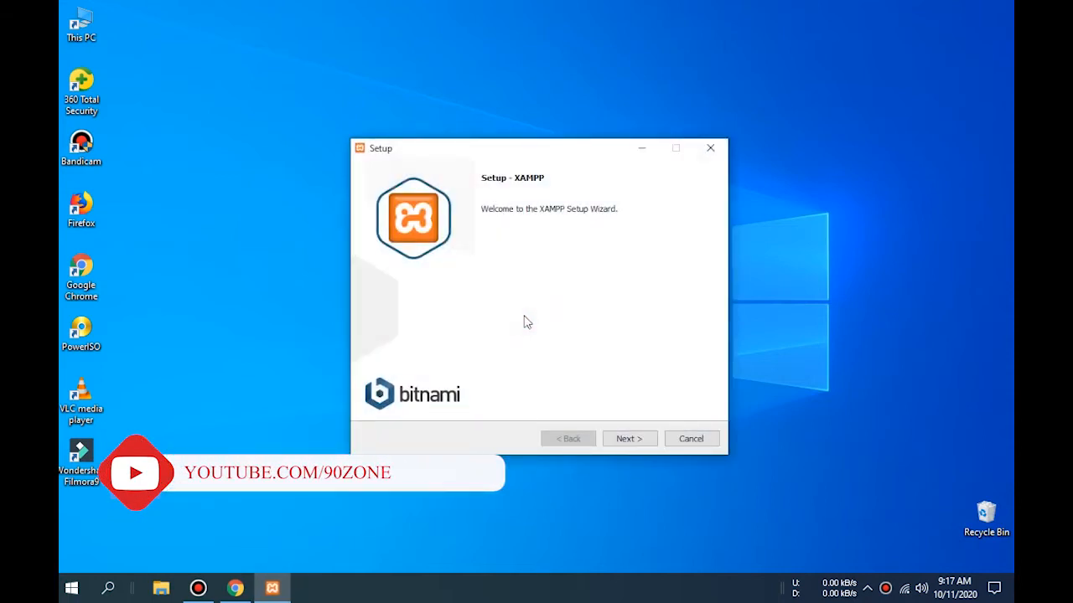
pyautogui.click(641, 441)
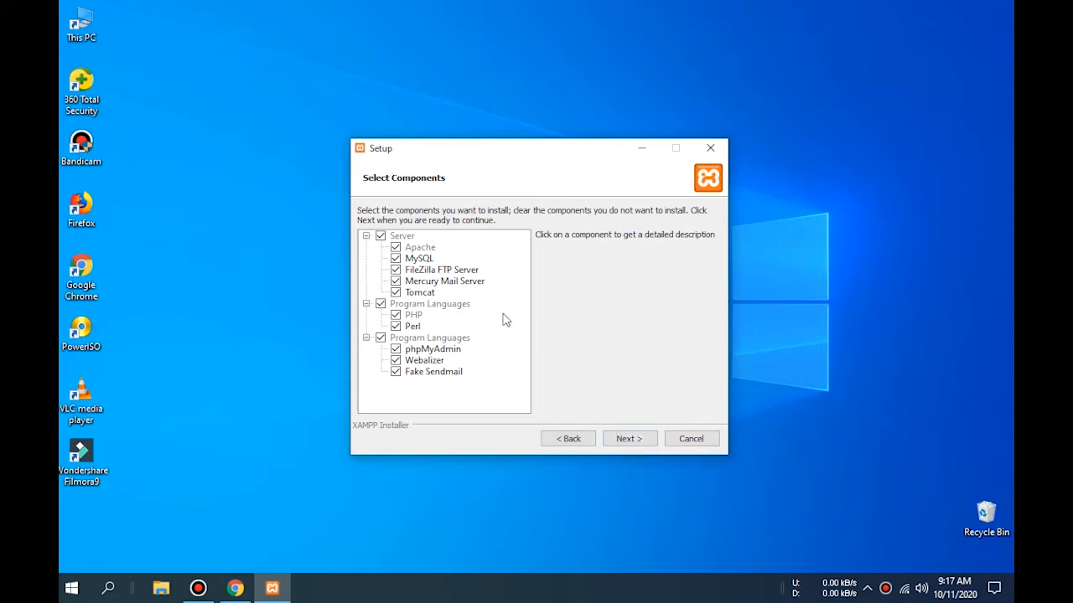
# - Exclude FileZilla FTP Server, keep the default folder and English, untick Bitnami, and start installing
pyautogui.click(396, 269)
pyautogui.click(629, 439)
pyautogui.click(628, 439)
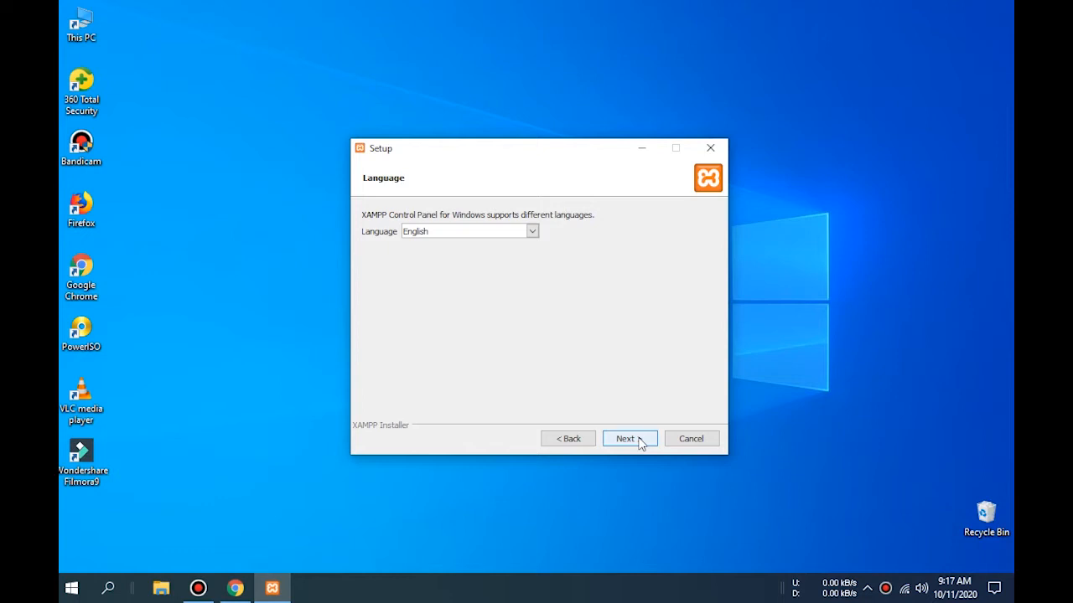
pyautogui.click(641, 443)
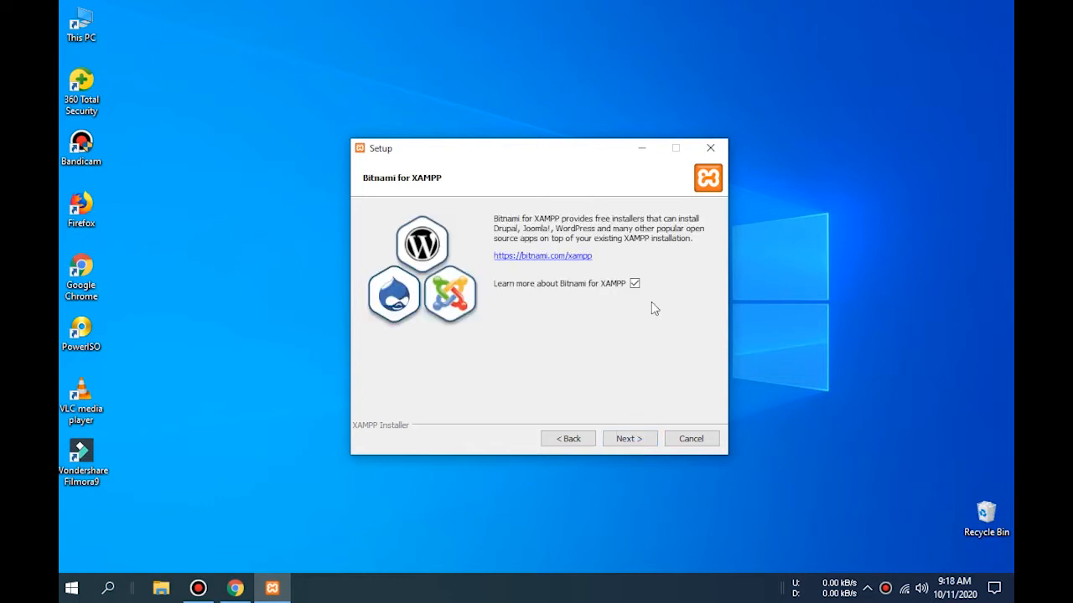
pyautogui.click(634, 284)
pyautogui.click(627, 443)
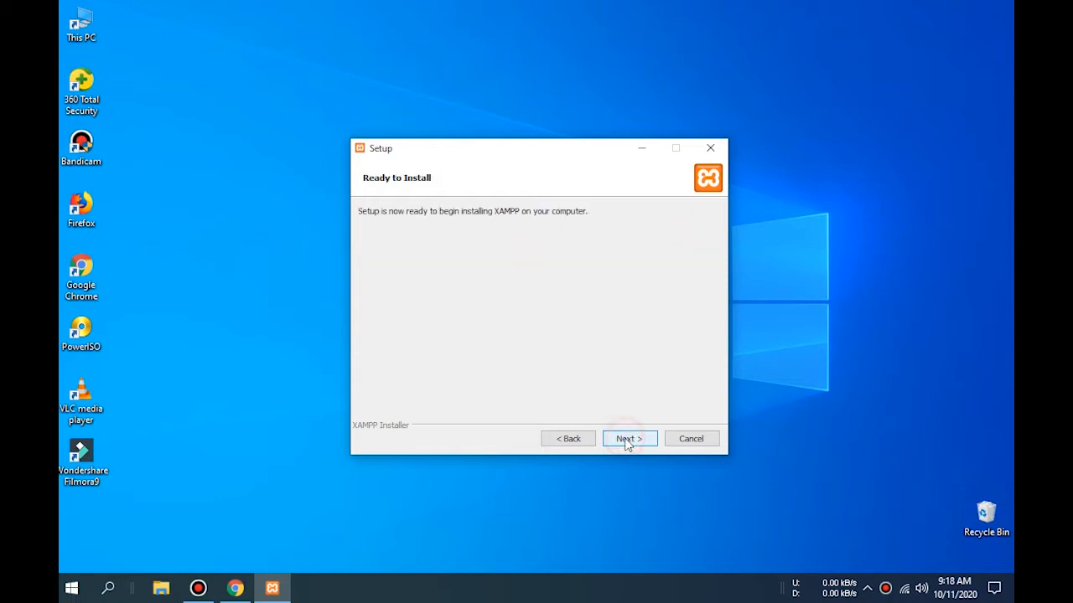
pyautogui.click(629, 445)
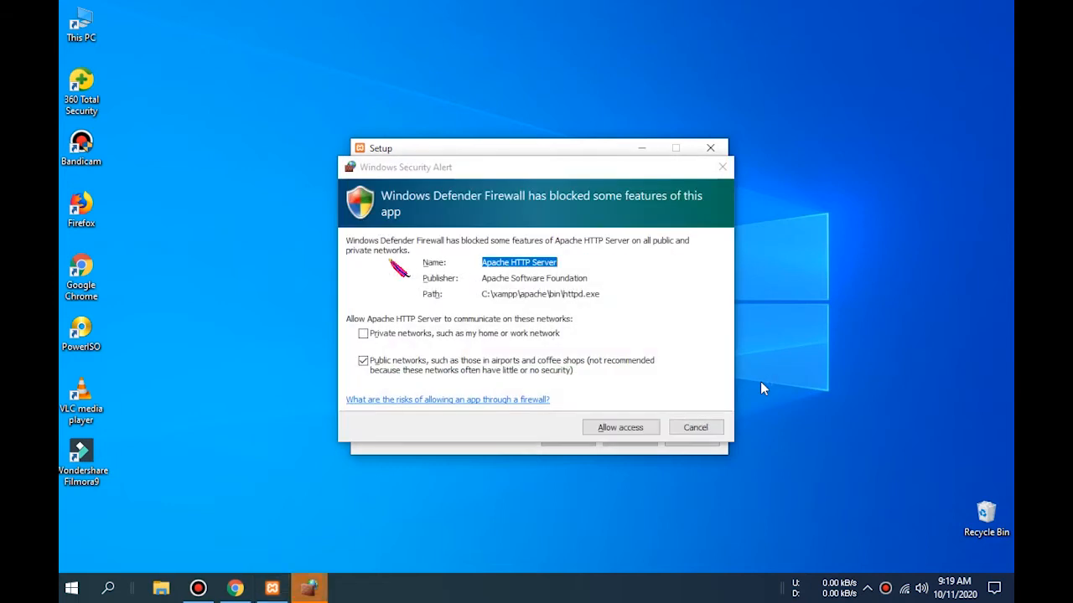
# - Allow Apache HTTP Server through the firewall, finish setup, and centre the Control Panel window
pyautogui.click(609, 429)
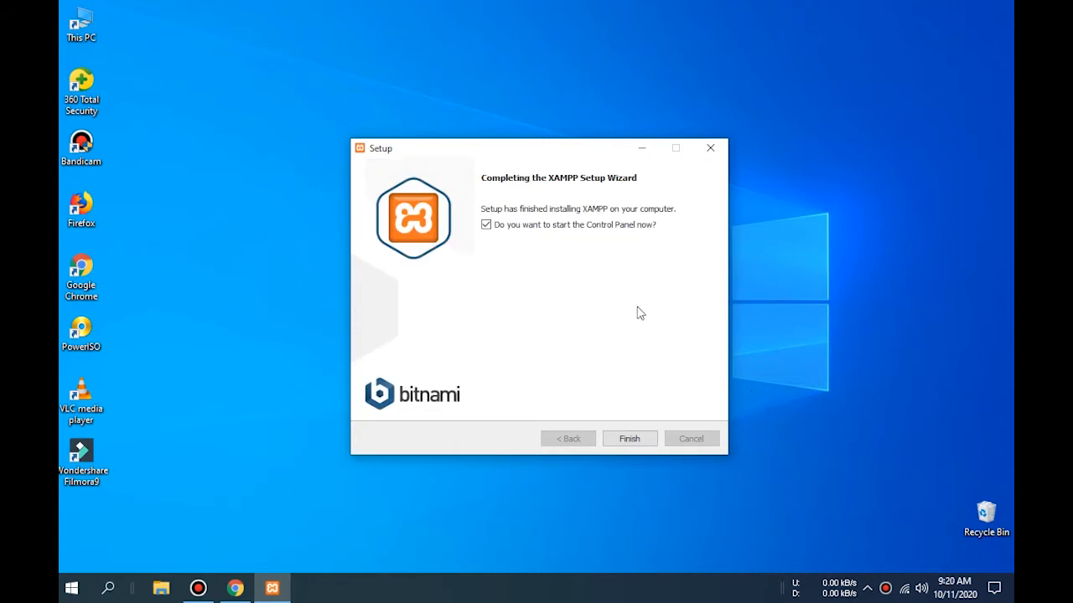
pyautogui.click(646, 439)
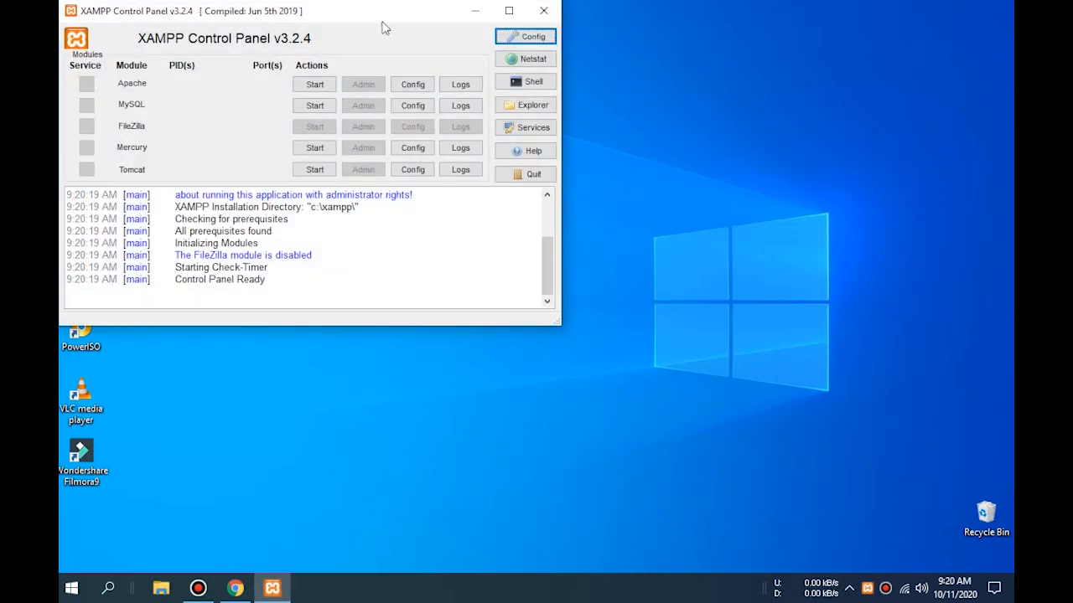
pyautogui.moveTo(365, 15); pyautogui.dragTo(558, 139)
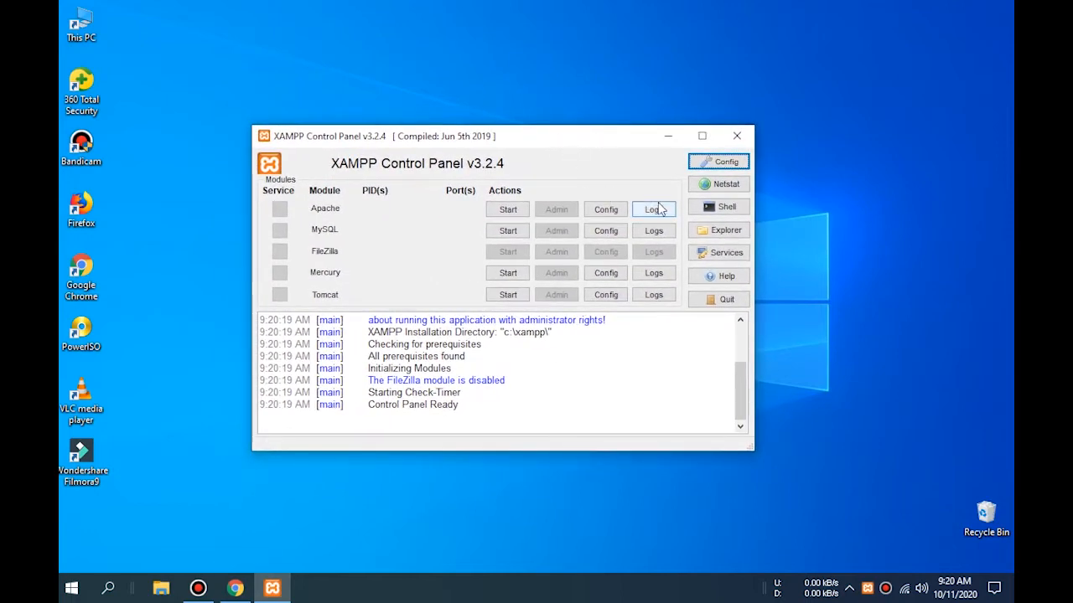
# - Tick Apache and MySQL autostart plus Start Minimized in Config, save, and dismiss the file-access error
pyautogui.click(725, 164)
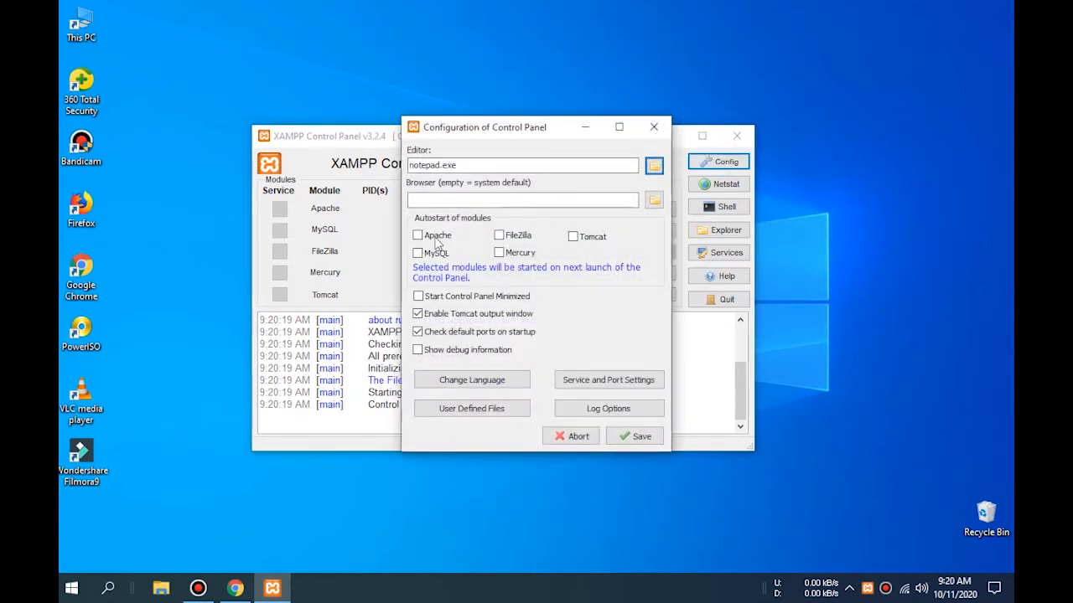
pyautogui.click(436, 239)
pyautogui.click(437, 260)
pyautogui.click(483, 298)
pyautogui.click(635, 437)
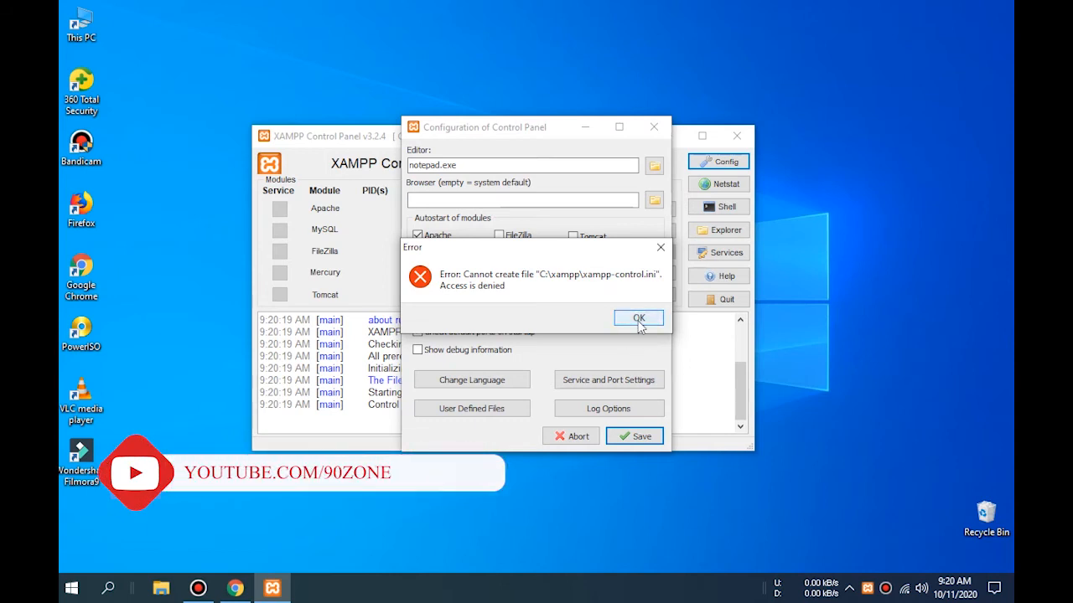
pyautogui.click(638, 319)
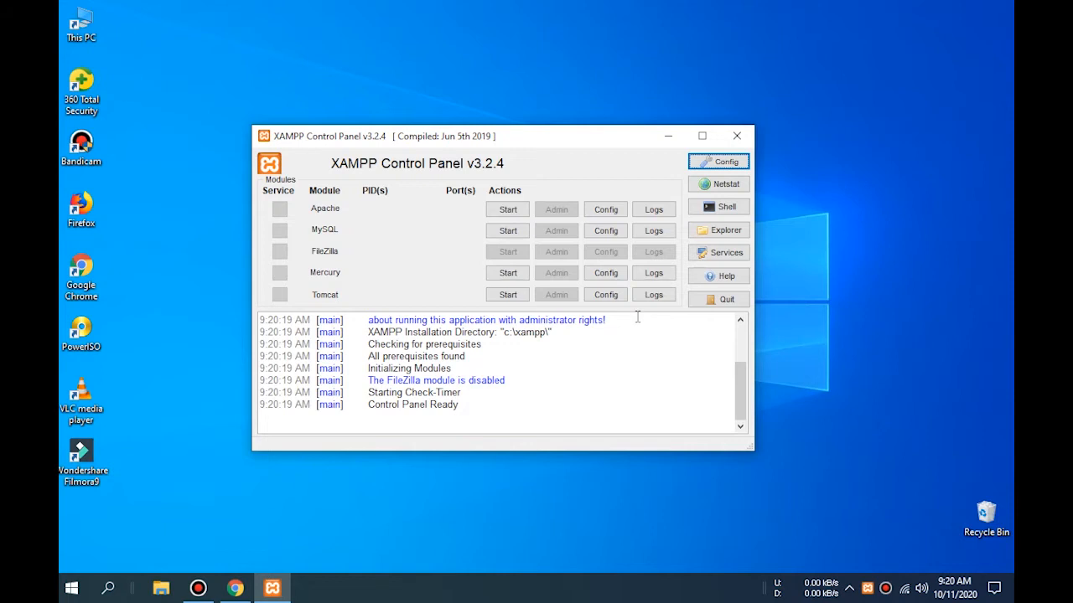
# - Save the Config settings once more and dismiss the access-denied error
pyautogui.click(718, 162)
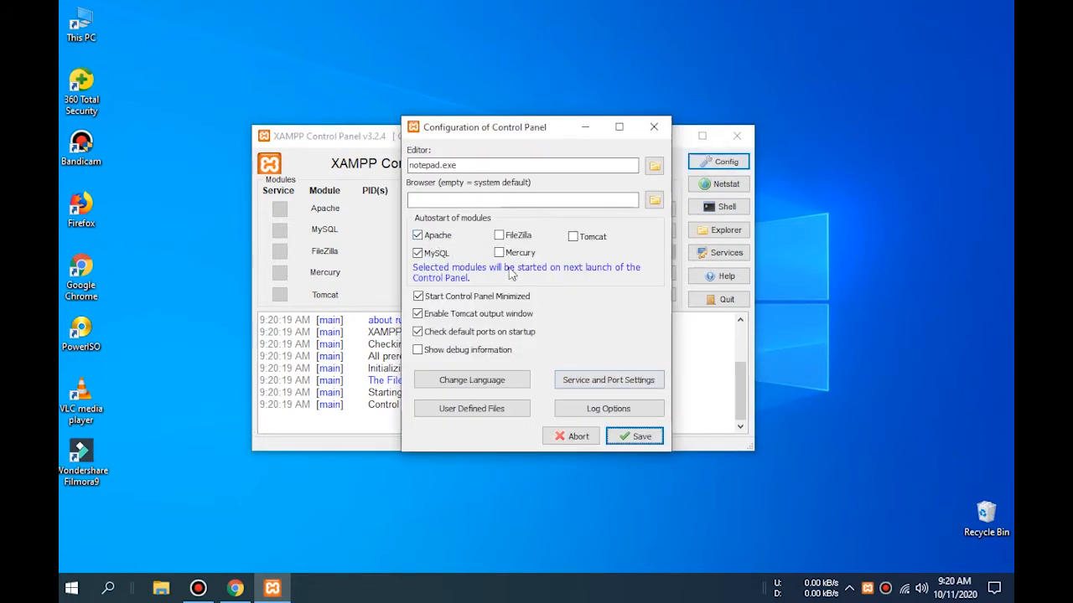
pyautogui.click(634, 436)
pyautogui.click(638, 318)
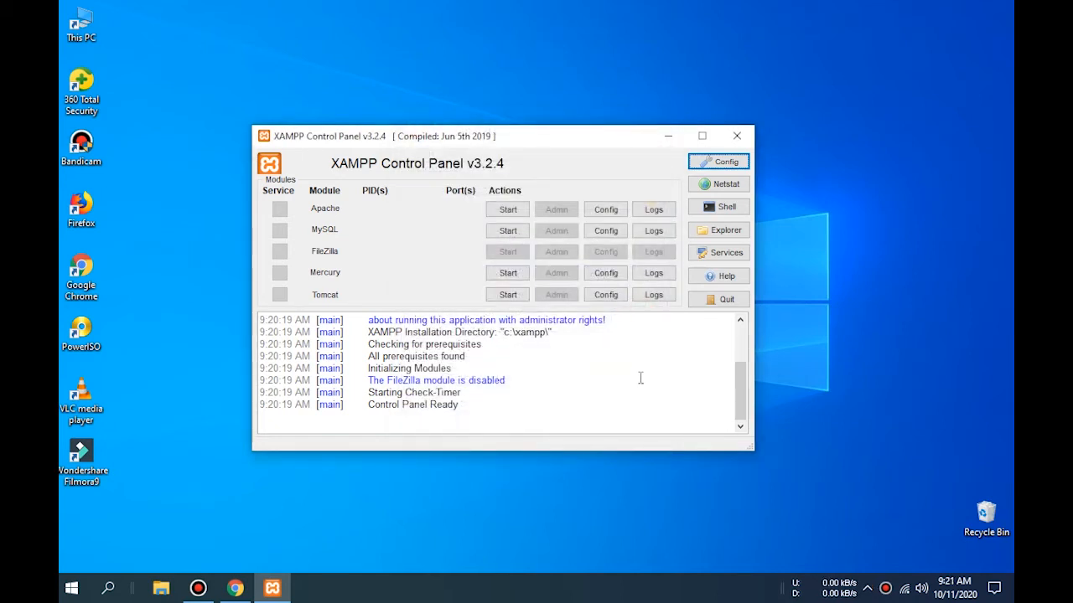
# - Start the Apache and MySQL modules and allow MySQL through the Windows Defender Firewall
pyautogui.click(508, 209)
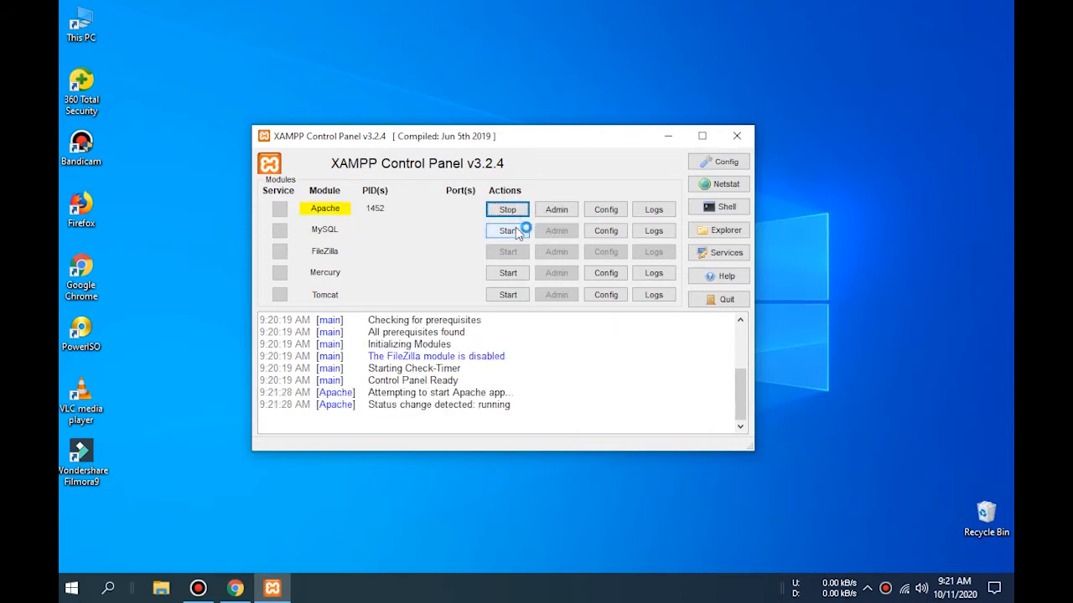
pyautogui.click(508, 231)
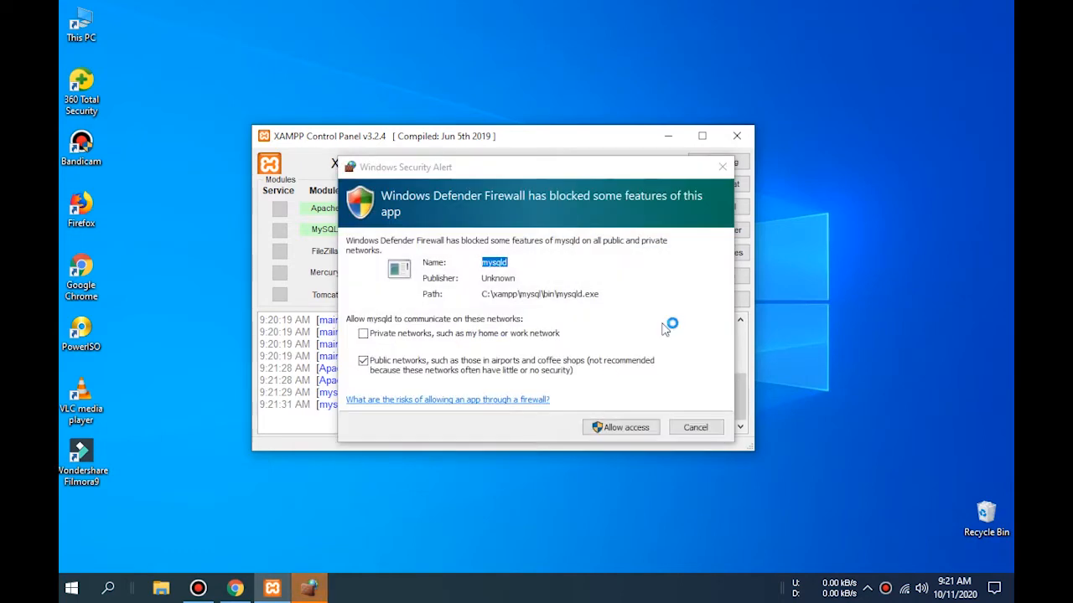
pyautogui.click(626, 433)
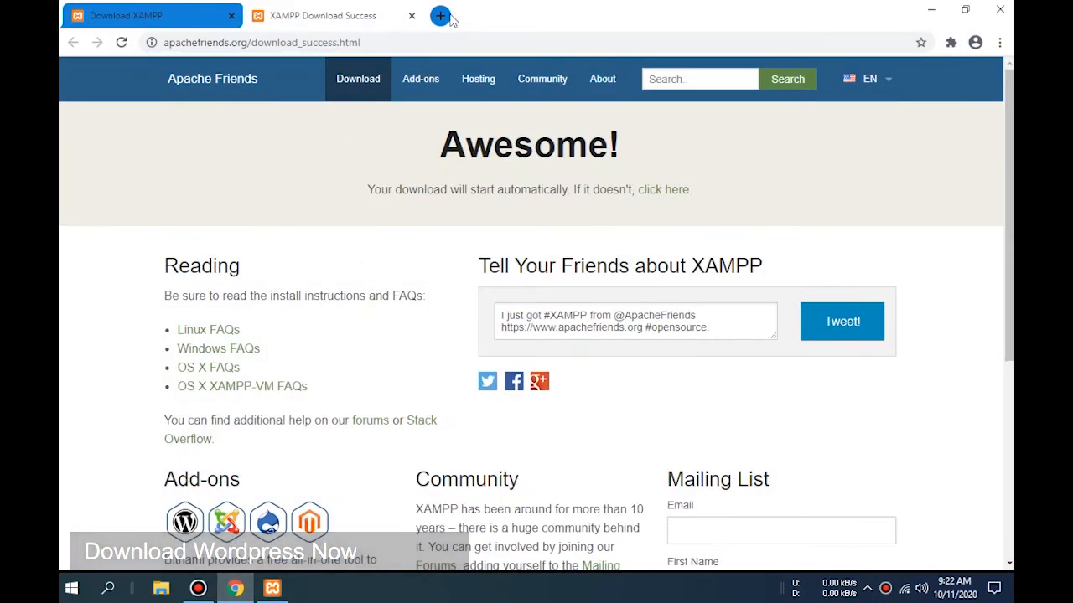
# - Open wp.org in a new tab and go to the Get WordPress download page
pyautogui.click(439, 16)
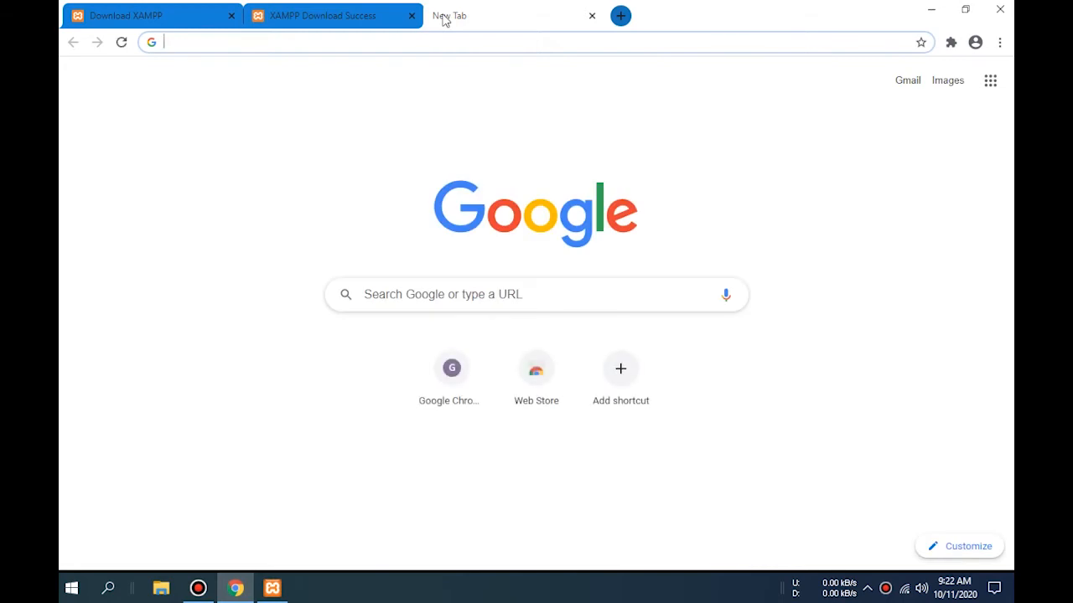
pyautogui.write('wp.org')
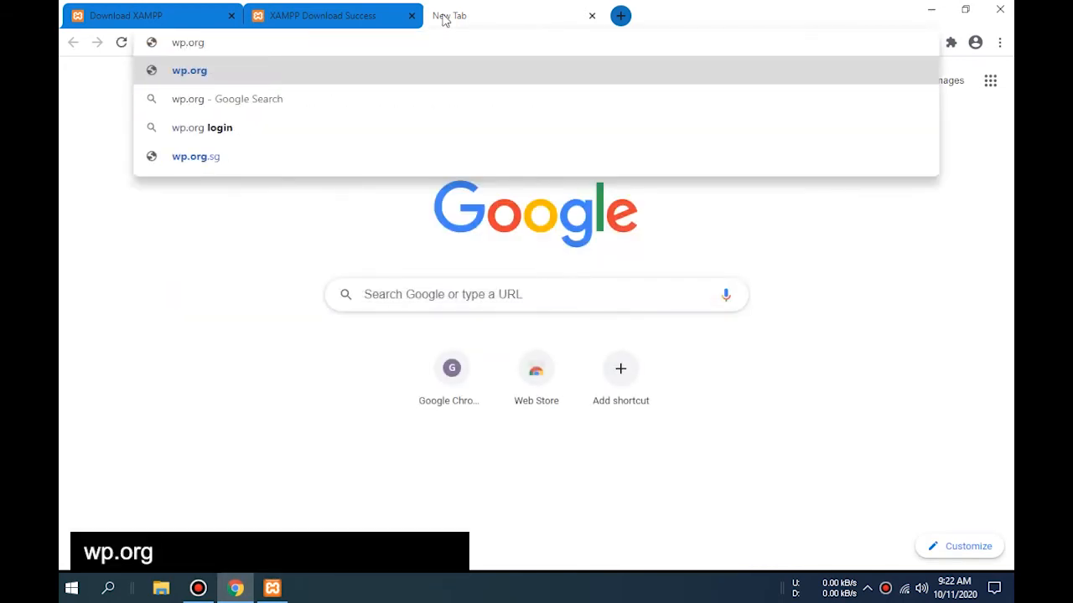
pyautogui.press('Return')
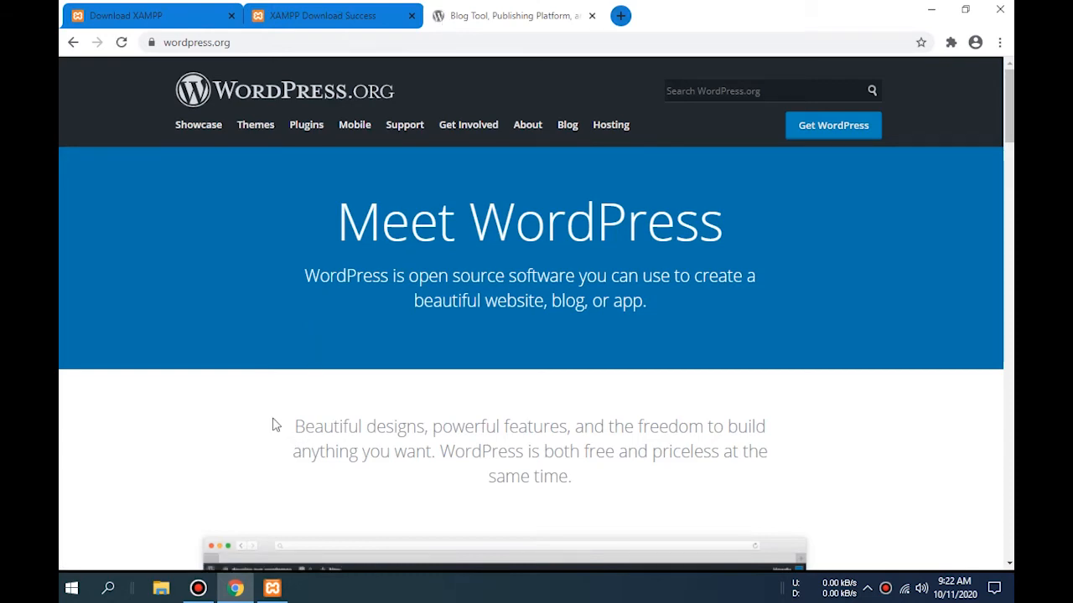
pyautogui.scroll(-8, 272, 419)
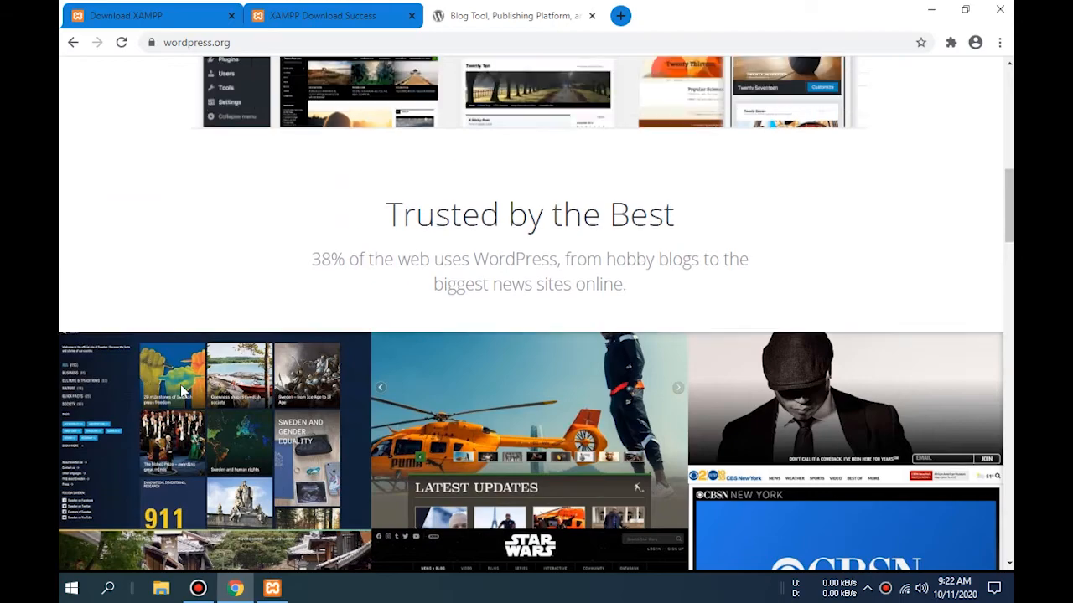
pyautogui.scroll(10, 237, 383)
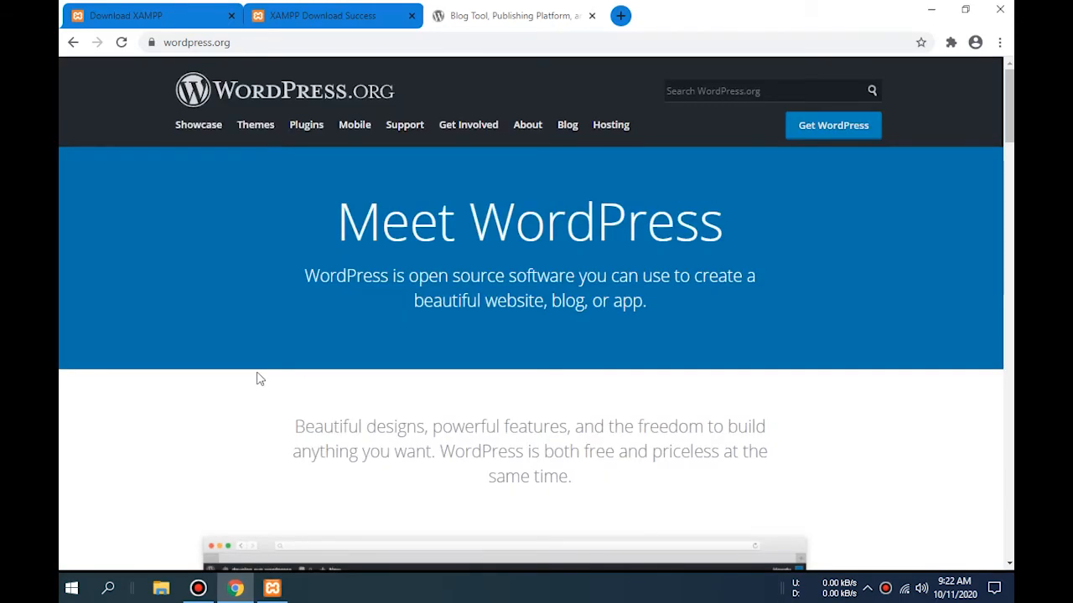
pyautogui.scroll(-12, 259, 378)
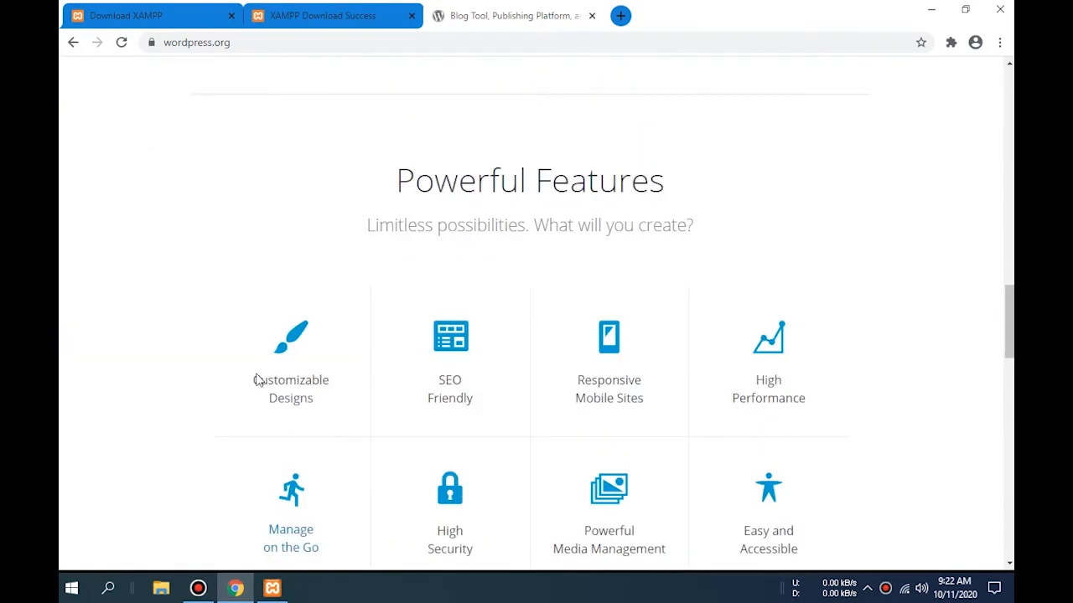
pyautogui.scroll(-15, 259, 379)
pyautogui.scroll(3, 257, 382)
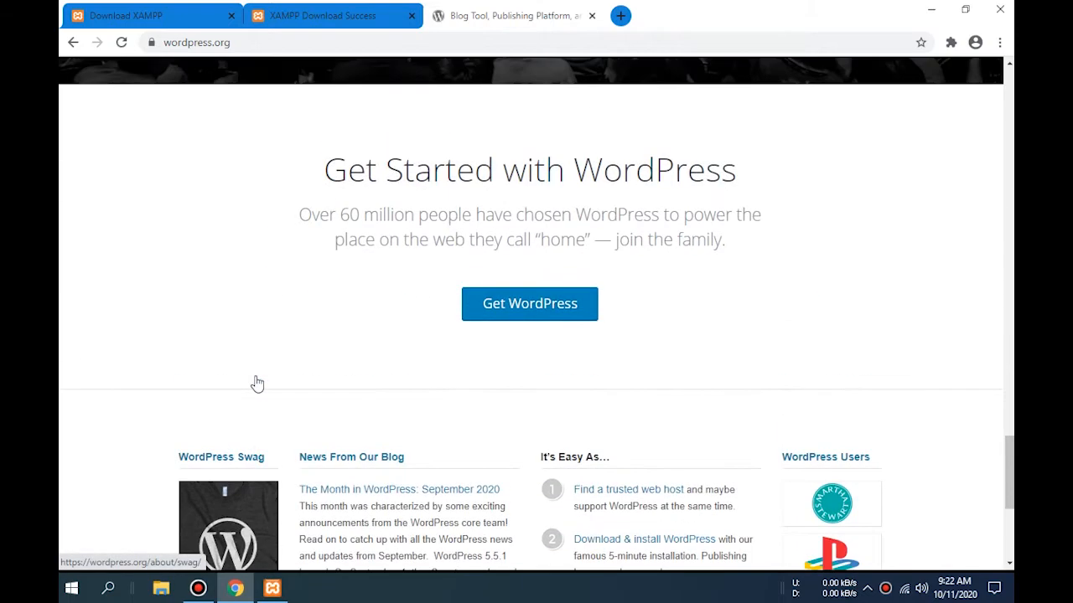
pyautogui.click(513, 312)
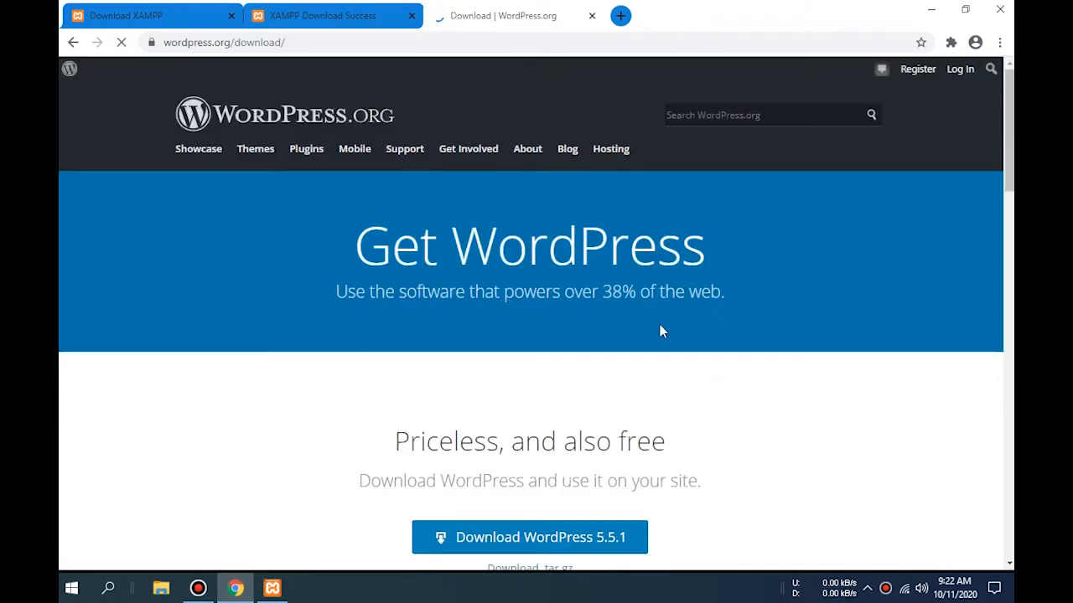
# - Download wordpress-5.5.1.zip and dismiss the Hooray popup
pyautogui.scroll(-2, 659, 332)
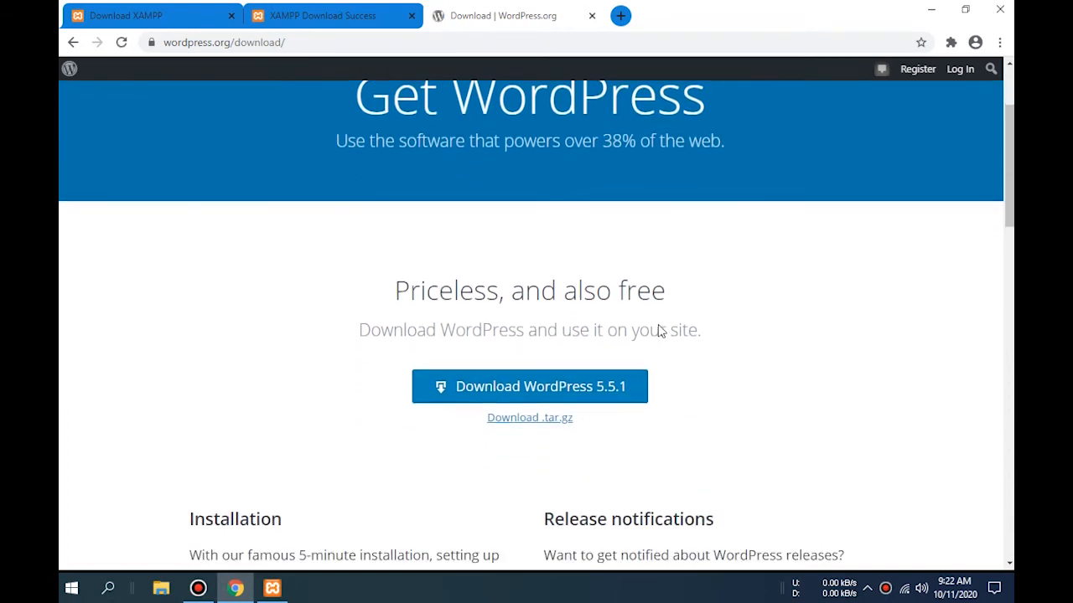
pyautogui.click(561, 388)
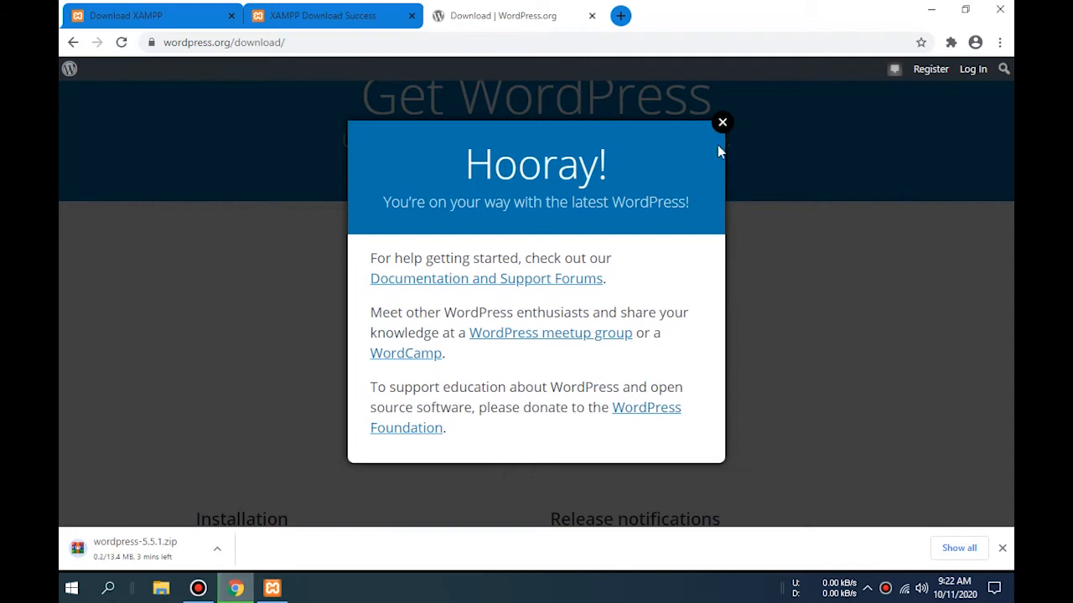
pyautogui.click(721, 125)
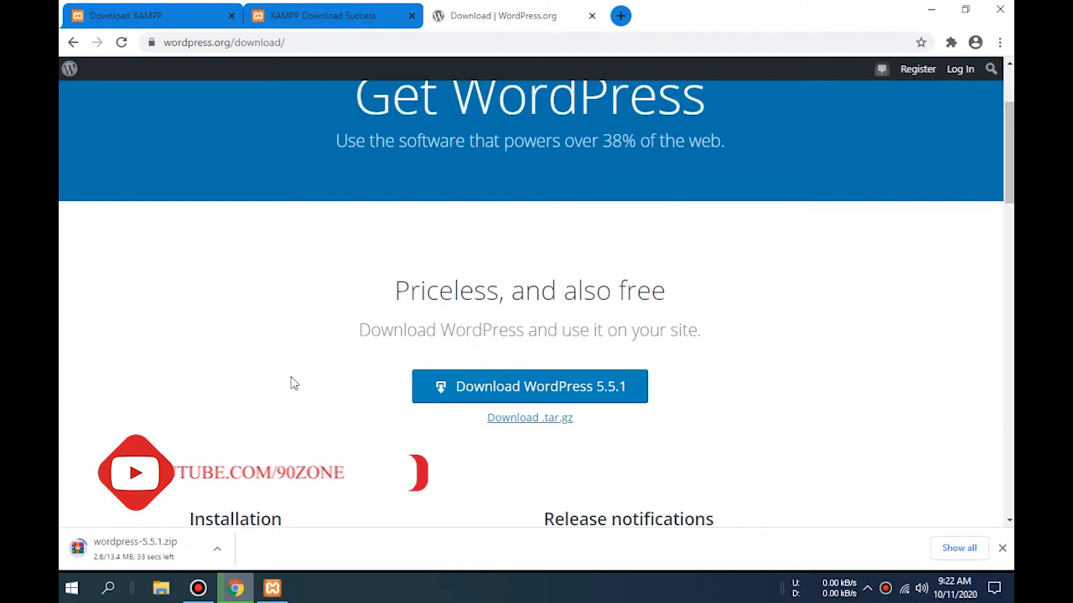
pyautogui.click(905, 326)
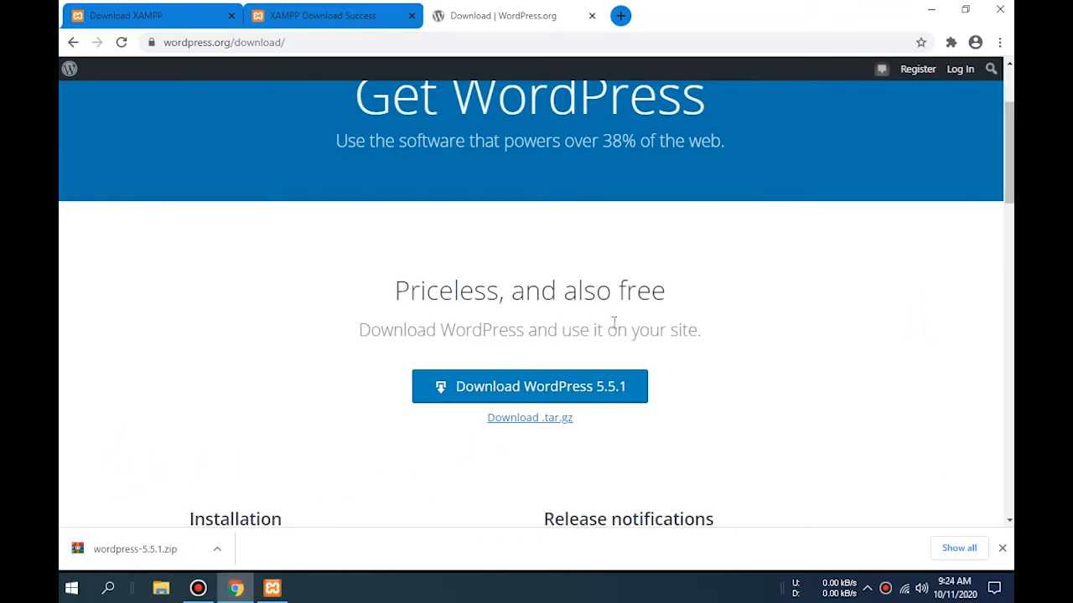
pyautogui.scroll(-1, 615, 322)
pyautogui.scroll(3, 295, 438)
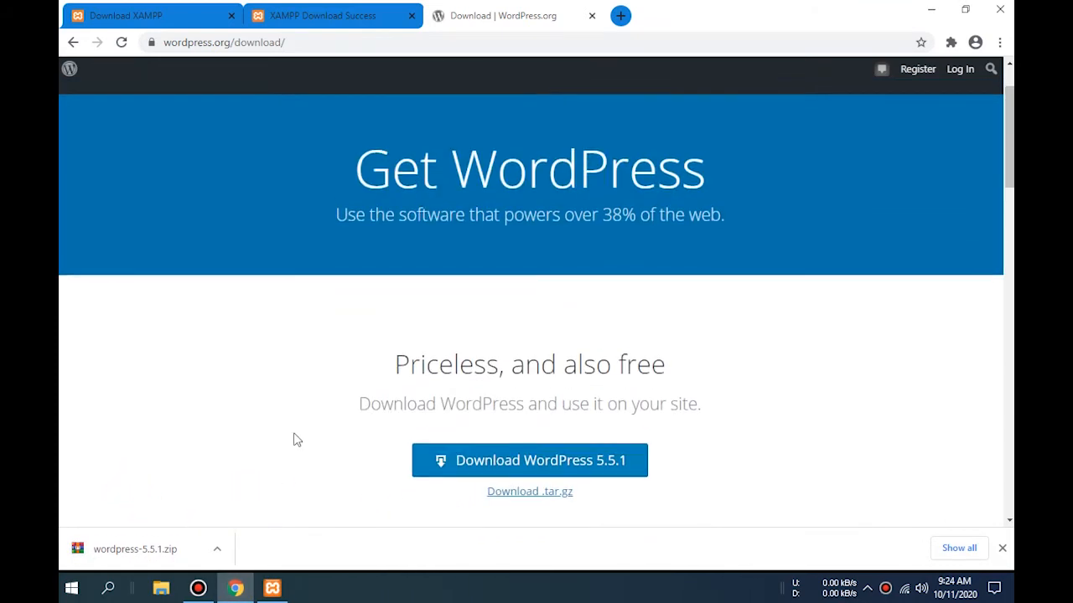
pyautogui.rightClick(168, 551)
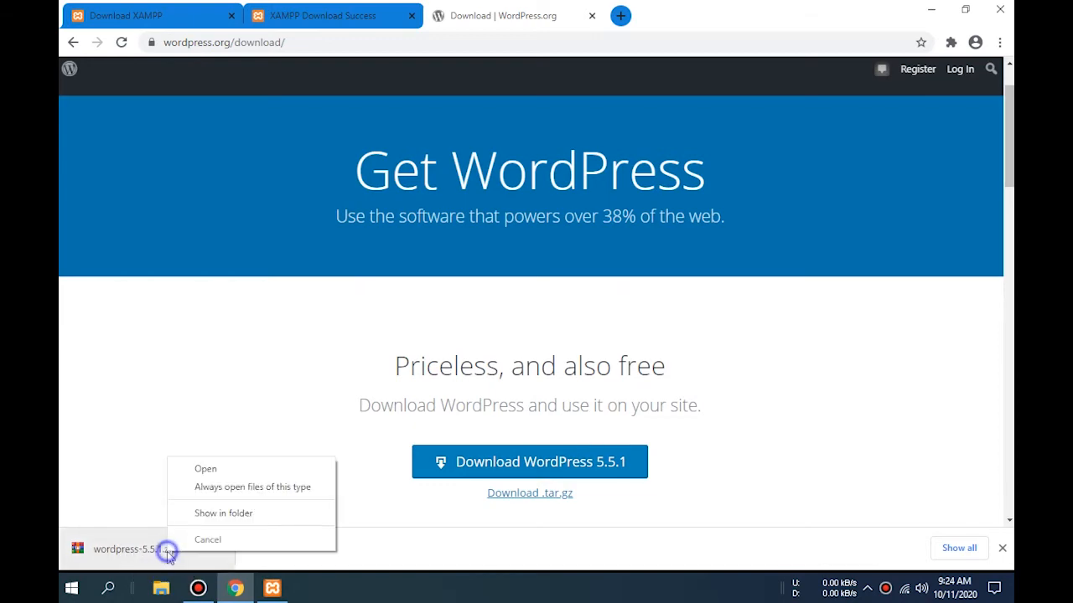
# - Show the wordpress-5.5.1 zip in Downloads and cut it
pyautogui.click(238, 516)
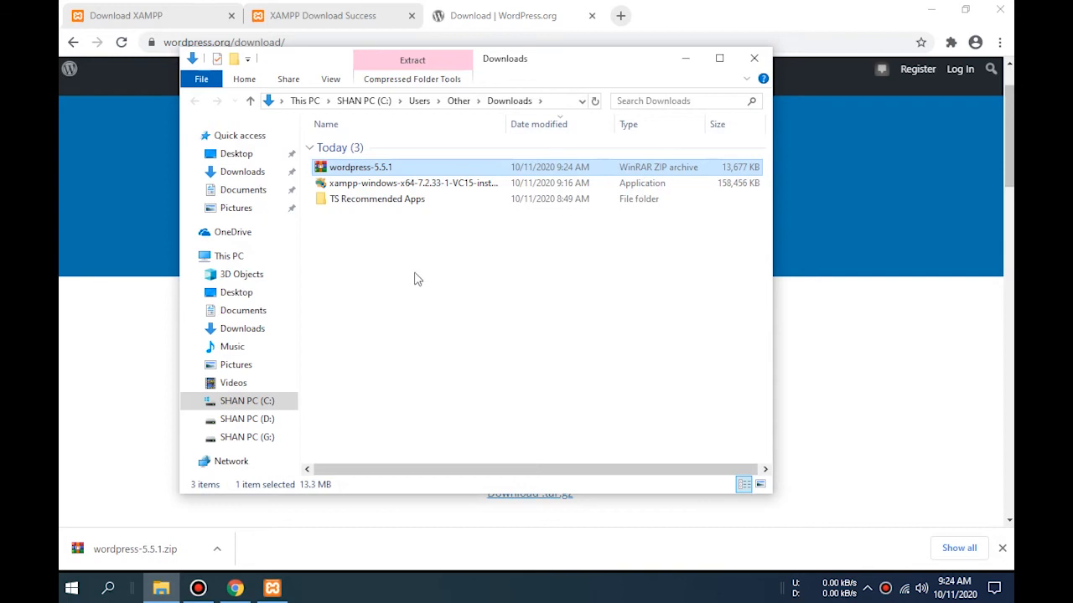
pyautogui.click(397, 239)
pyautogui.click(356, 170)
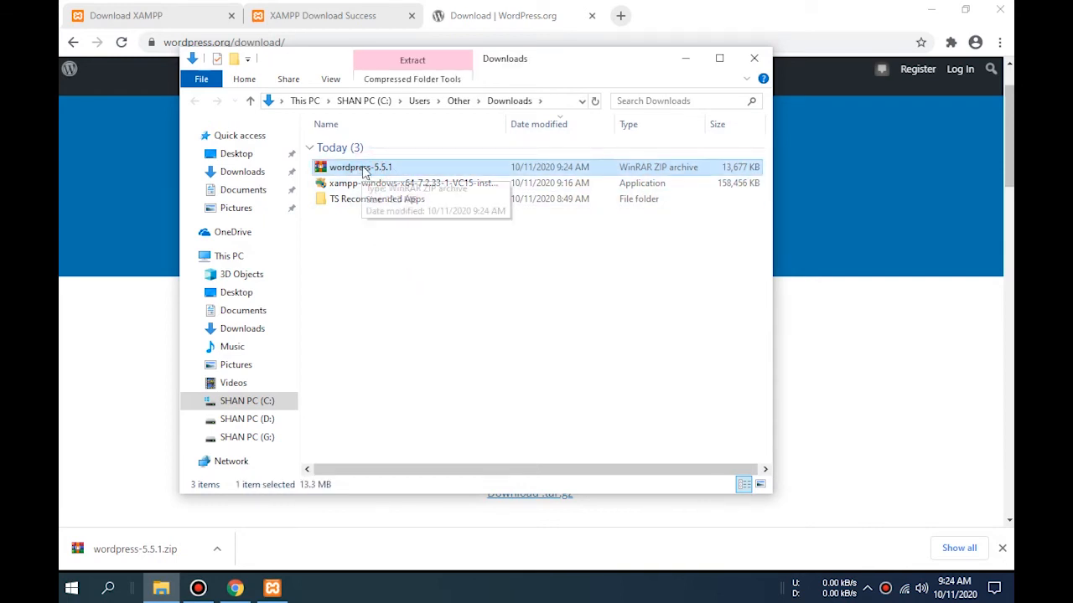
pyautogui.rightClick(361, 170)
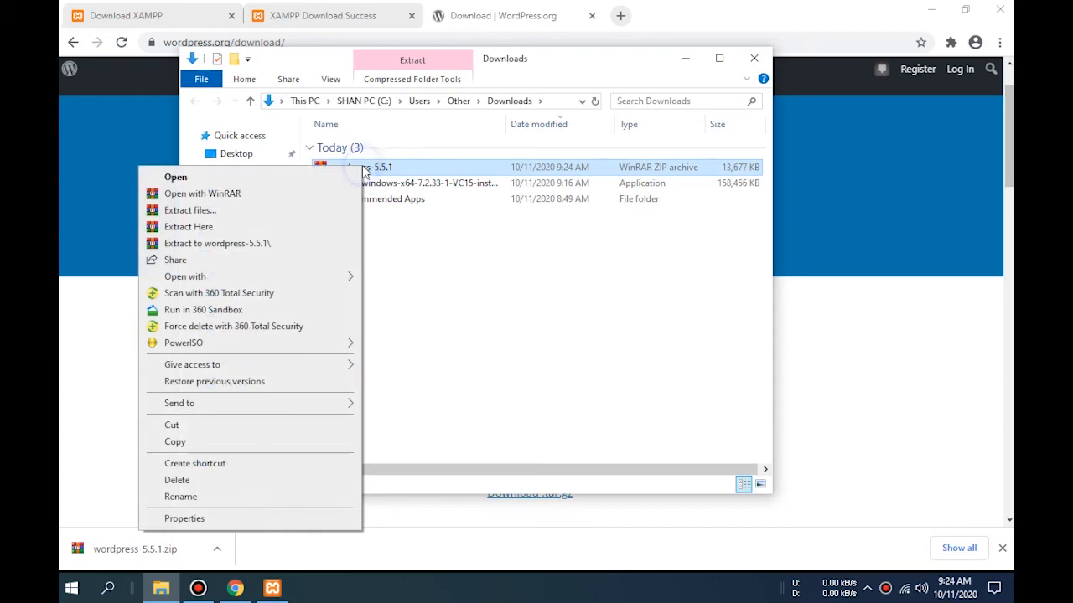
pyautogui.click(192, 429)
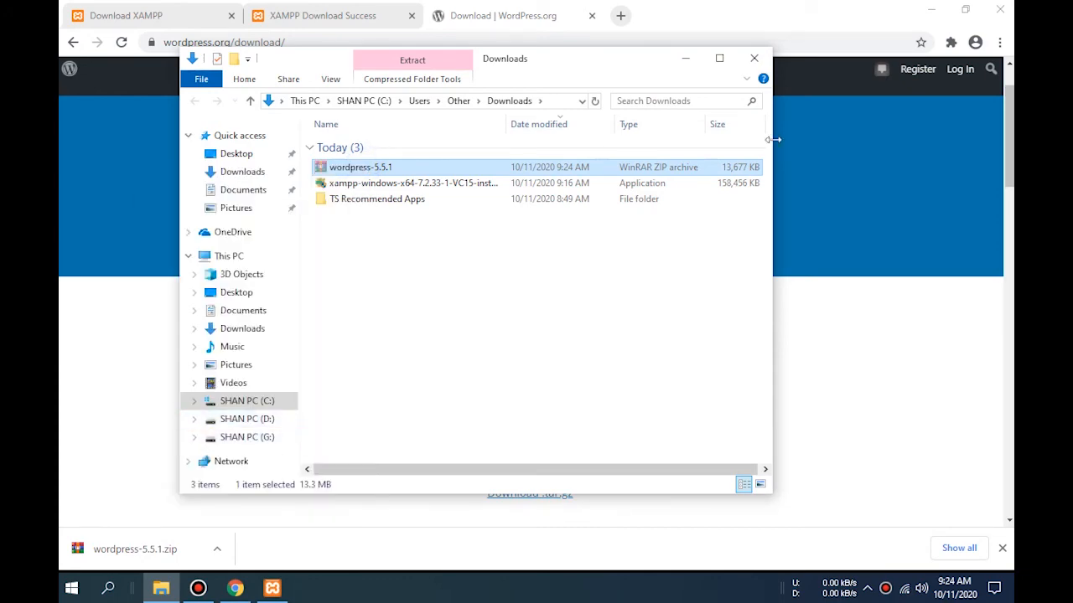
# - Browse File Explorer to the C:\xampp\htdocs folder
pyautogui.click(930, 9)
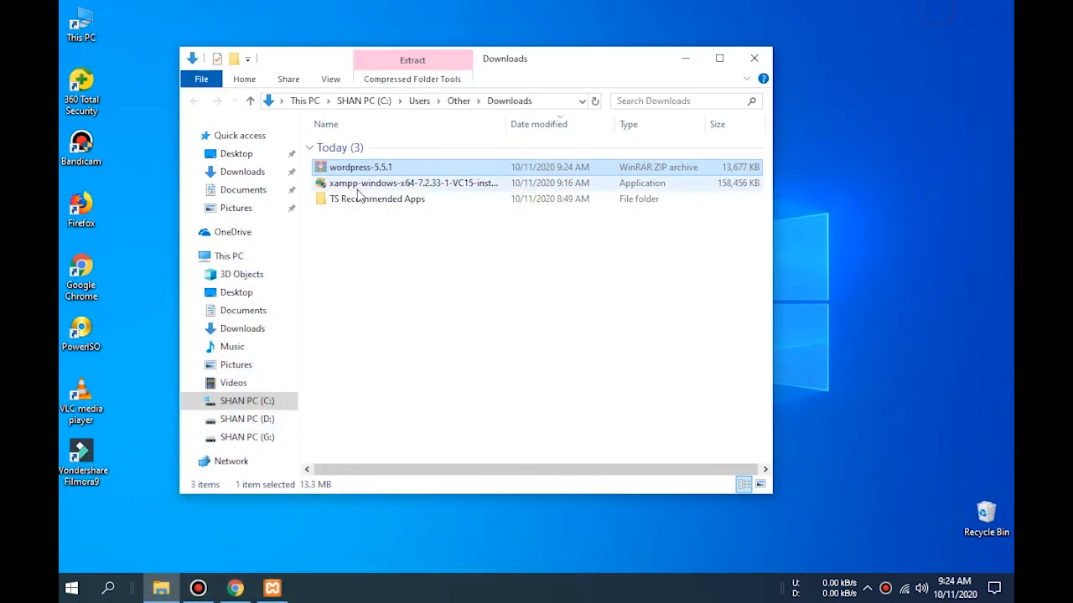
pyautogui.click(222, 402)
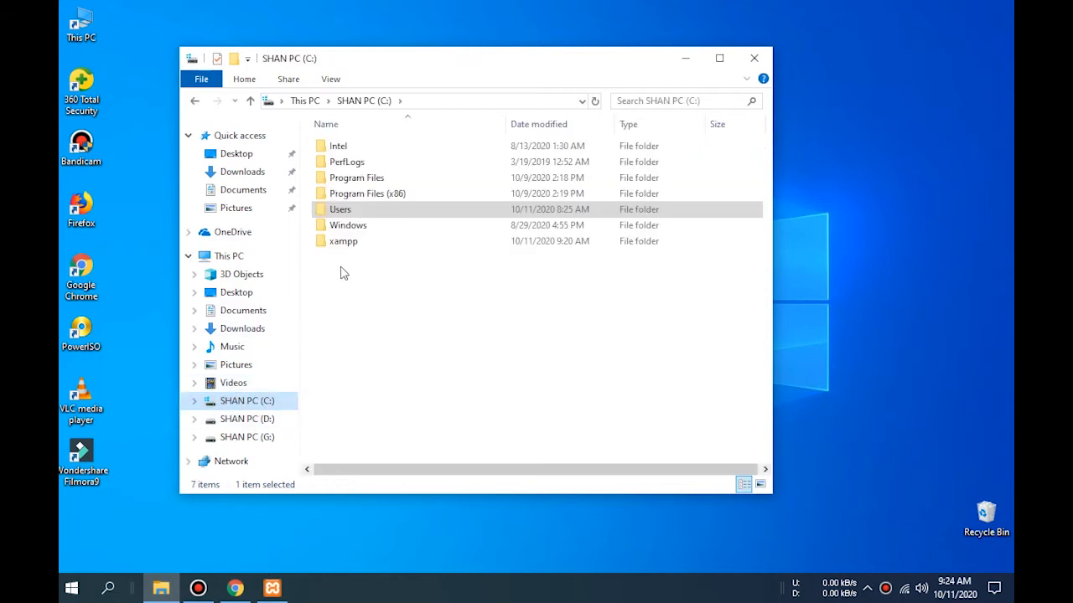
pyautogui.doubleClick(347, 240)
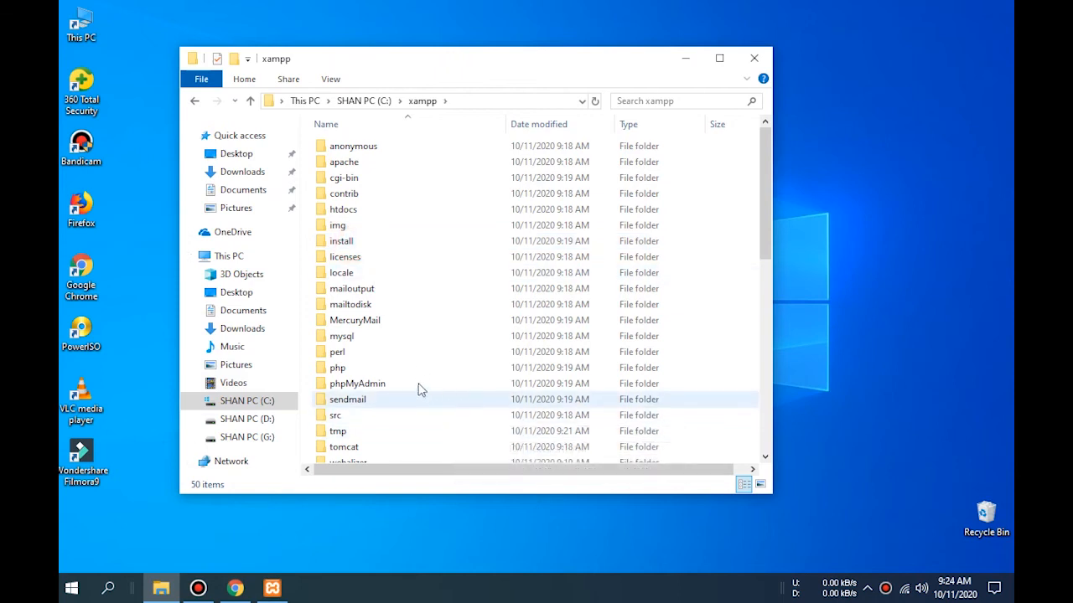
pyautogui.click(416, 211)
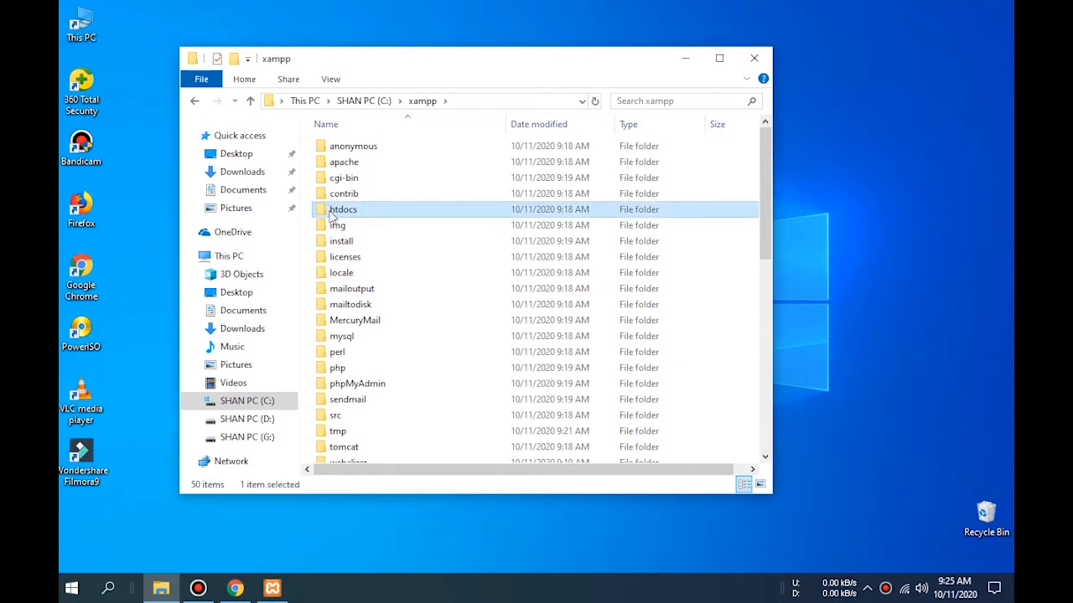
pyautogui.doubleClick(400, 211)
# - Create a new folder named 'wp' in htdocs and open it
pyautogui.rightClick(466, 361)
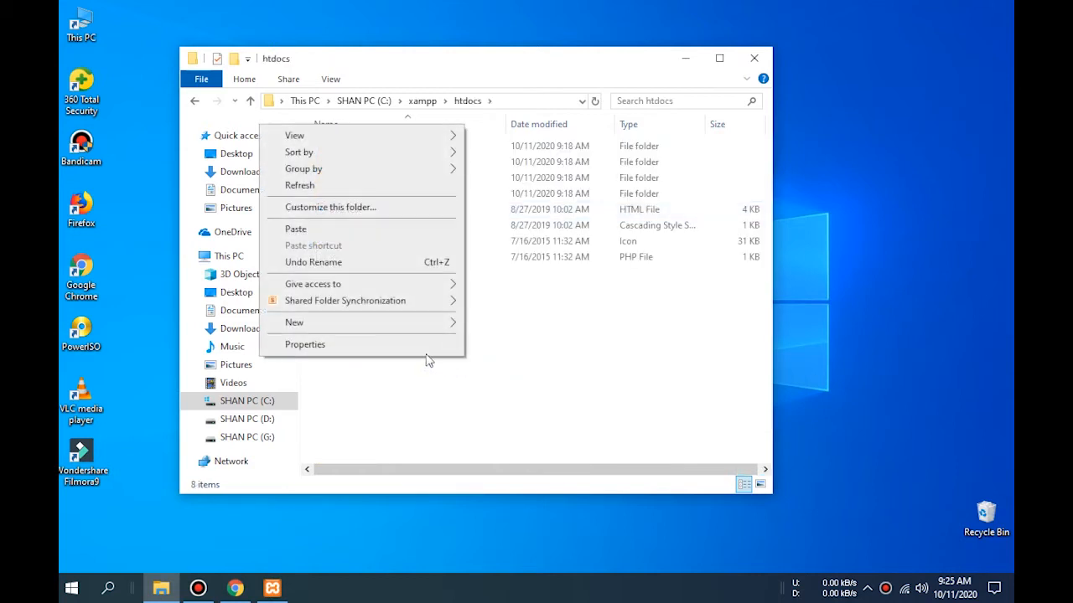
pyautogui.moveTo(413, 328)
pyautogui.click(493, 325)
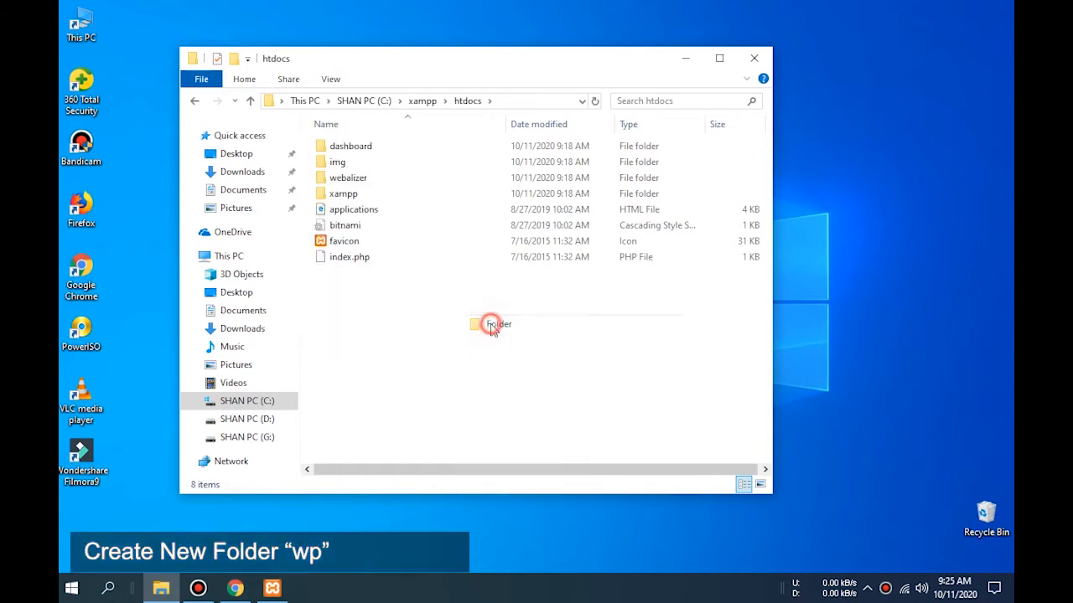
pyautogui.write('wp')
pyautogui.press('Return')
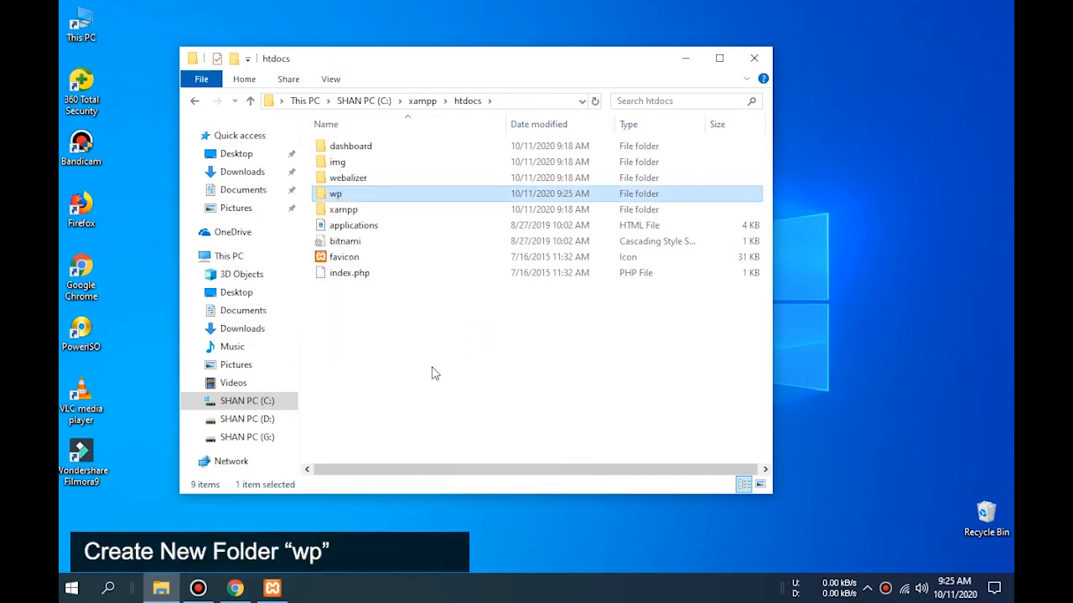
pyautogui.click(419, 367)
pyautogui.click(366, 195)
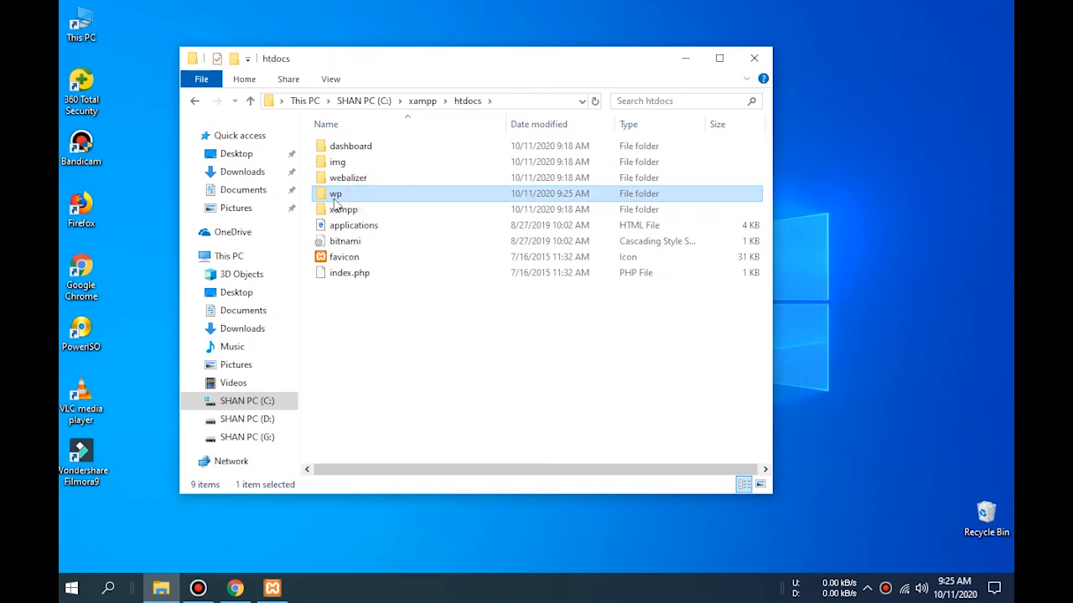
pyautogui.doubleClick(356, 195)
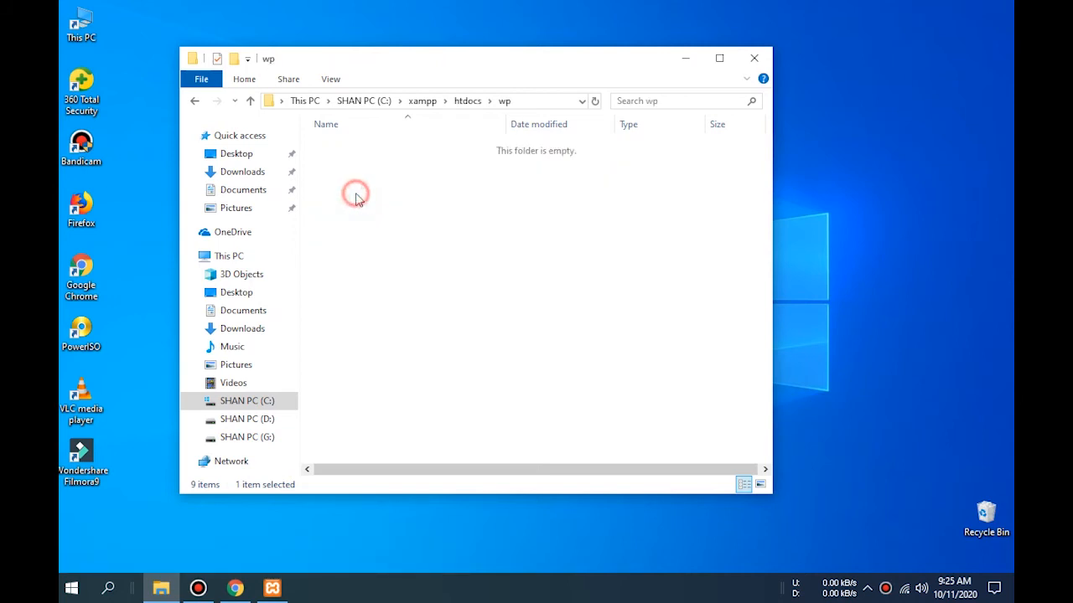
# - Paste the wordpress-5.5.1 zip into wp and extract it there
pyautogui.rightClick(391, 207)
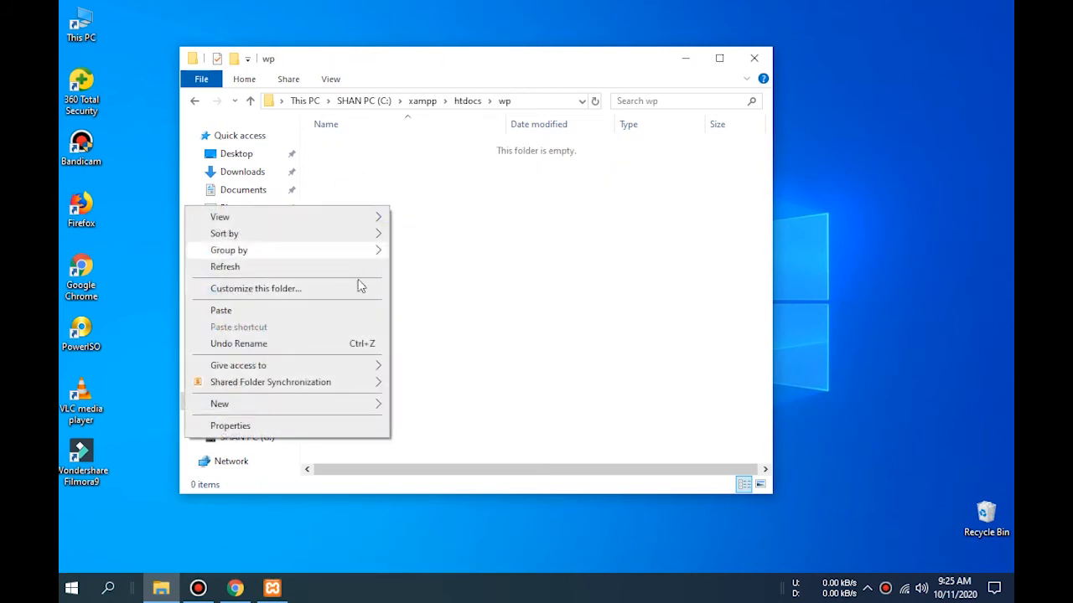
pyautogui.click(221, 311)
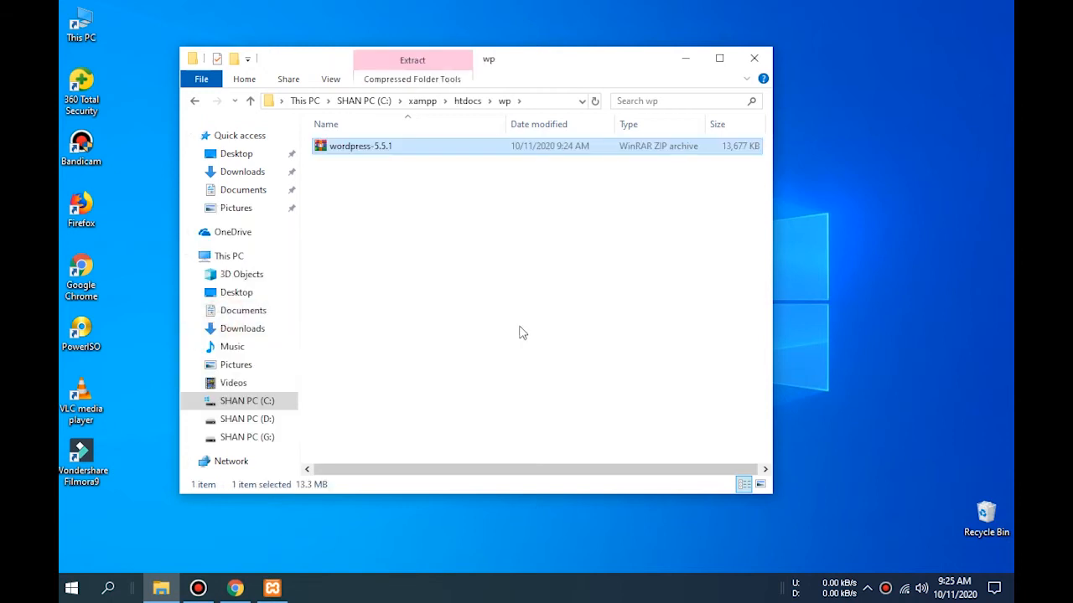
pyautogui.click(484, 299)
pyautogui.rightClick(390, 146)
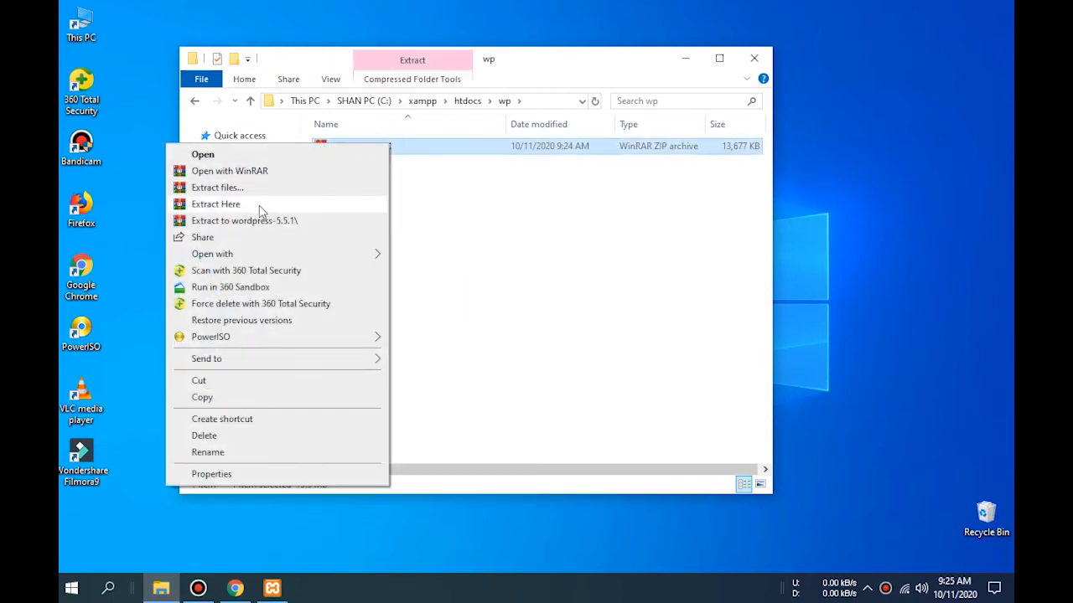
pyautogui.click(260, 209)
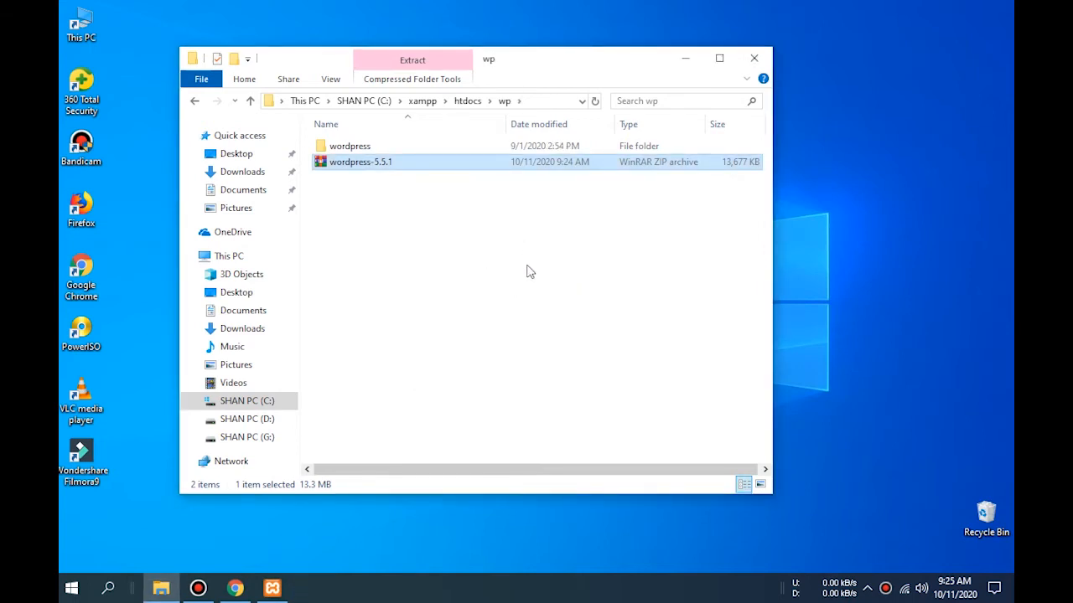
# - Delete the wordpress-5.5.1 zip from the wp folder
pyautogui.doubleClick(348, 146)
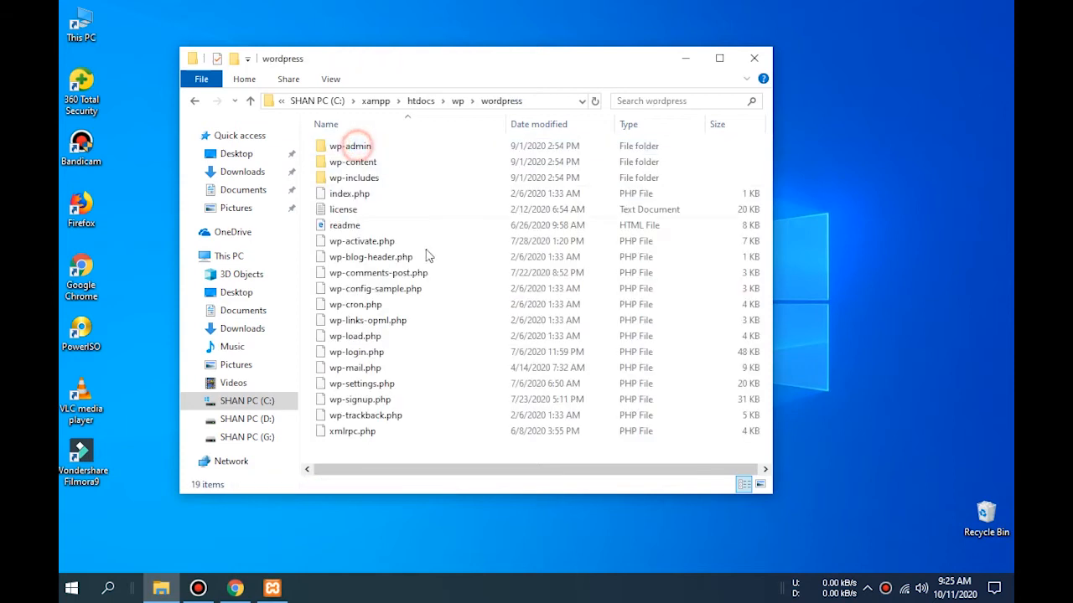
pyautogui.click(196, 101)
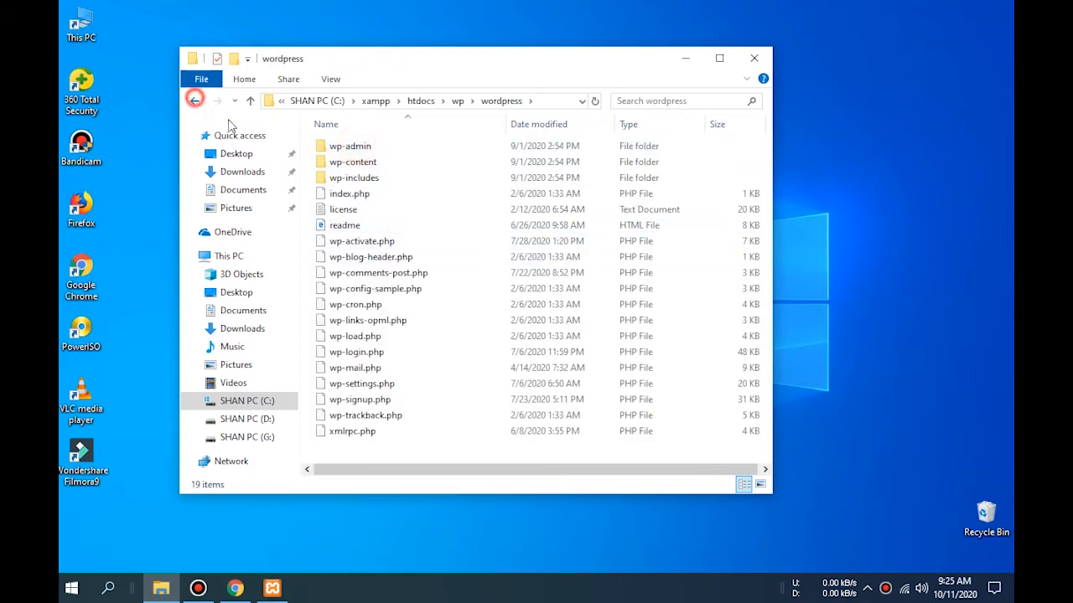
pyautogui.click(398, 235)
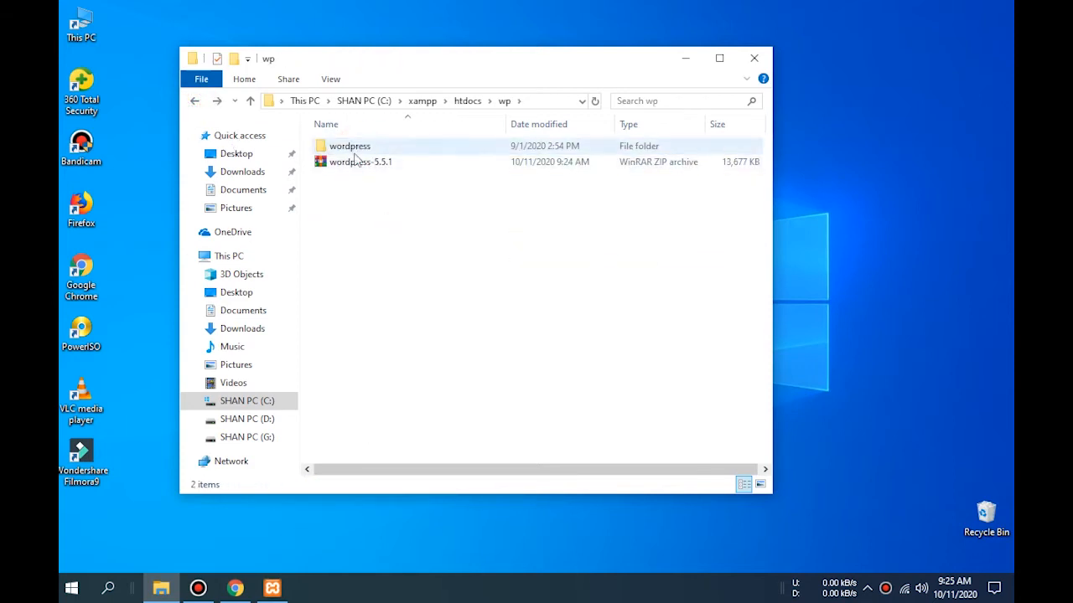
pyautogui.click(357, 167)
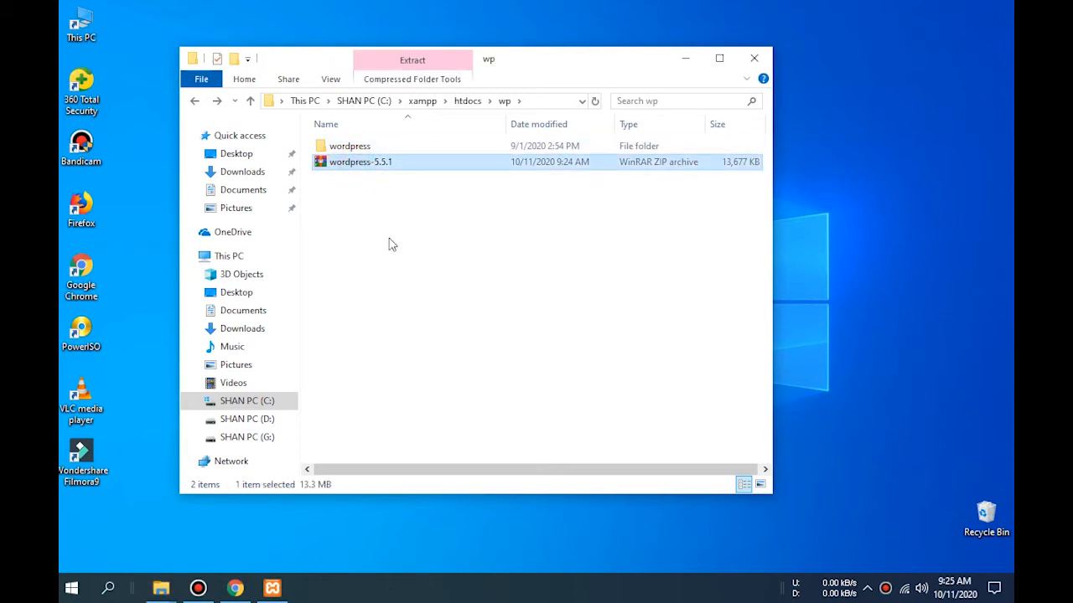
pyautogui.press('Delete')
pyautogui.press('Return')
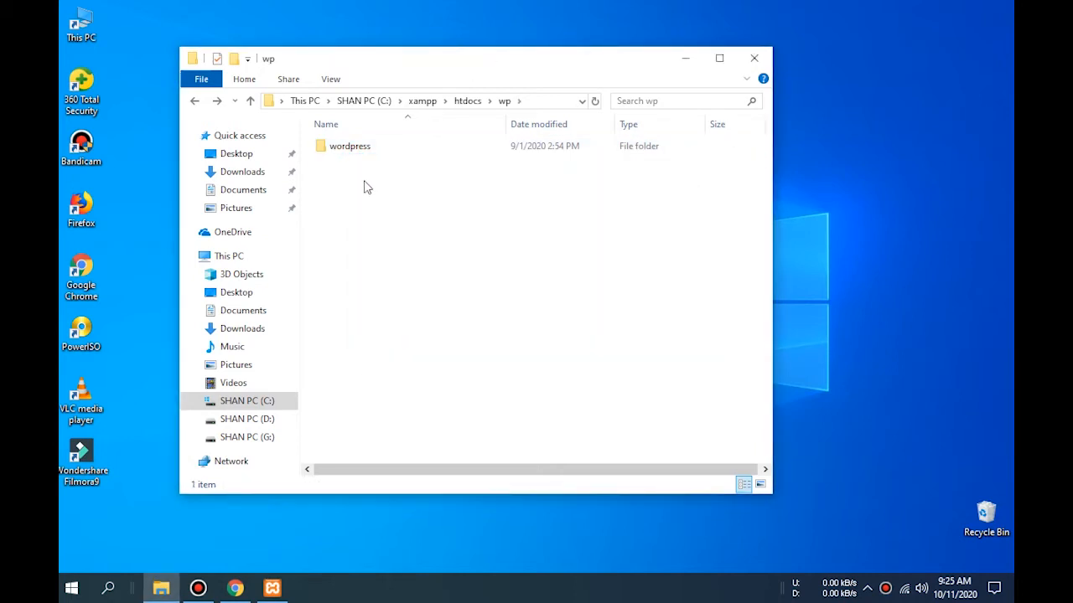
# - Move all 19 WordPress files from the wordpress subfolder into wp, then delete the emptied subfolder
pyautogui.doubleClick(356, 148)
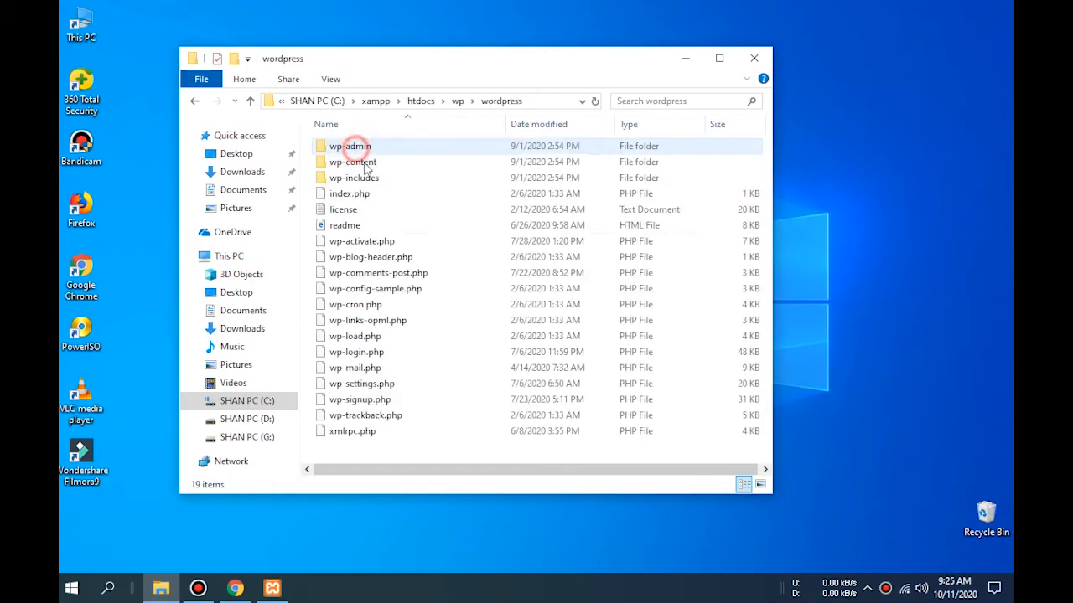
pyautogui.hotkey('ctrl', 'a')
pyautogui.rightClick(388, 207)
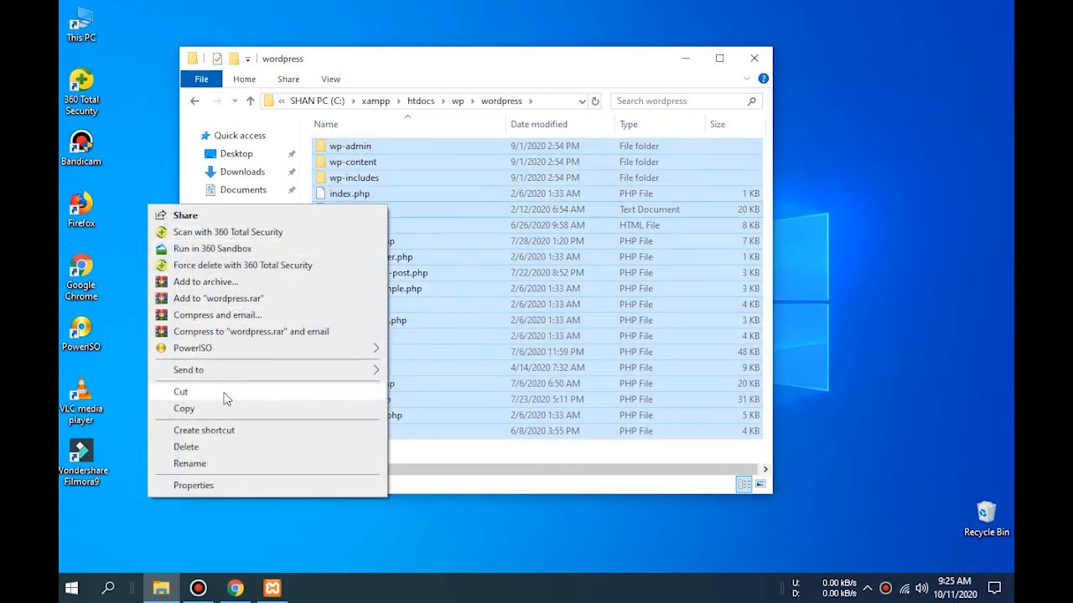
pyautogui.click(225, 396)
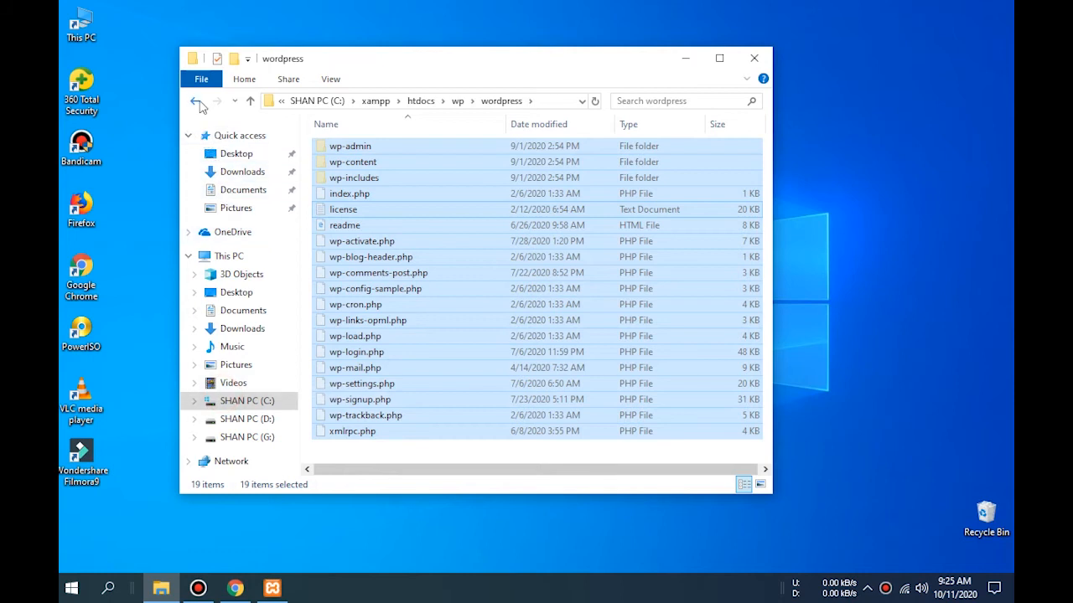
pyautogui.click(196, 101)
pyautogui.click(364, 231)
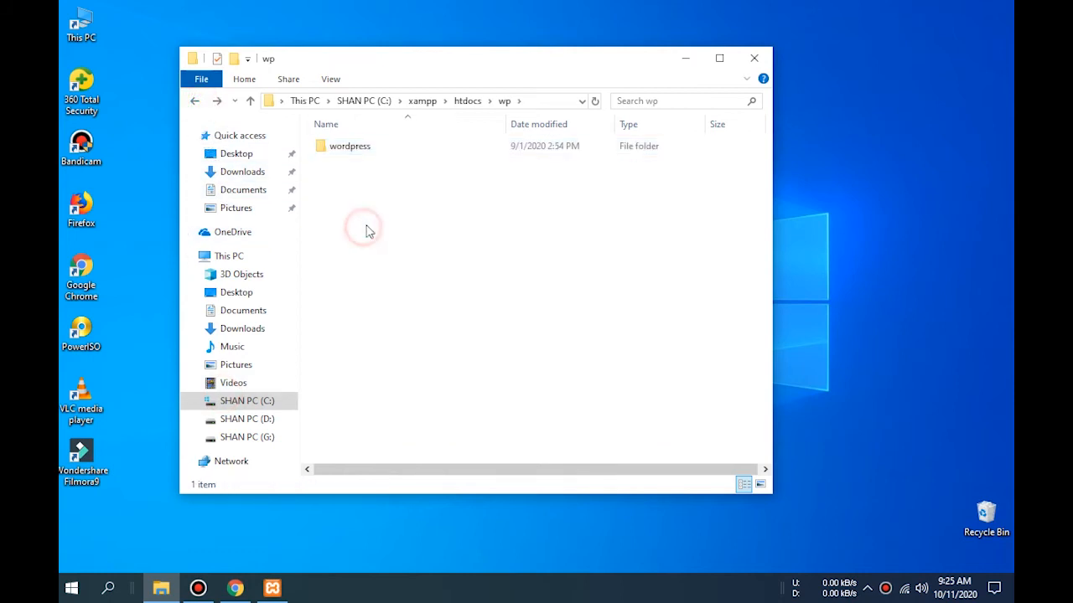
pyautogui.rightClick(364, 229)
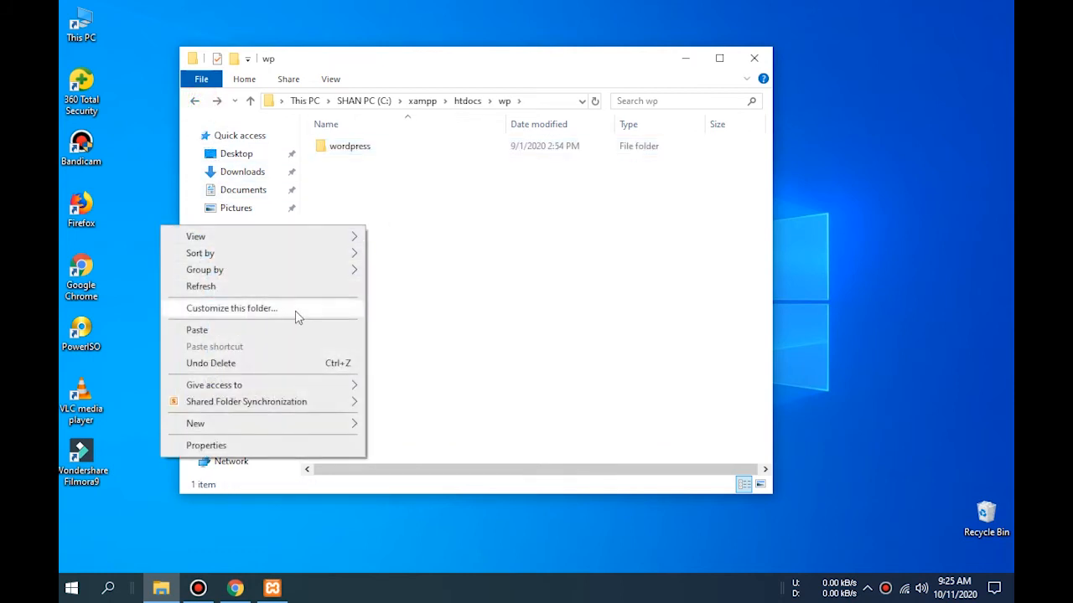
pyautogui.click(293, 330)
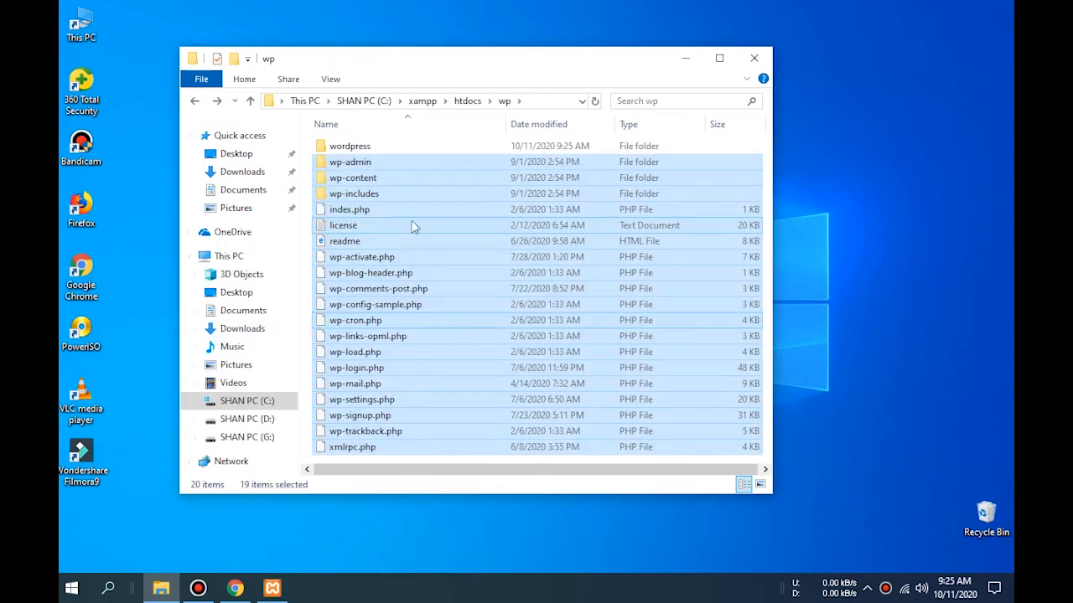
pyautogui.click(364, 148)
pyautogui.press('Delete')
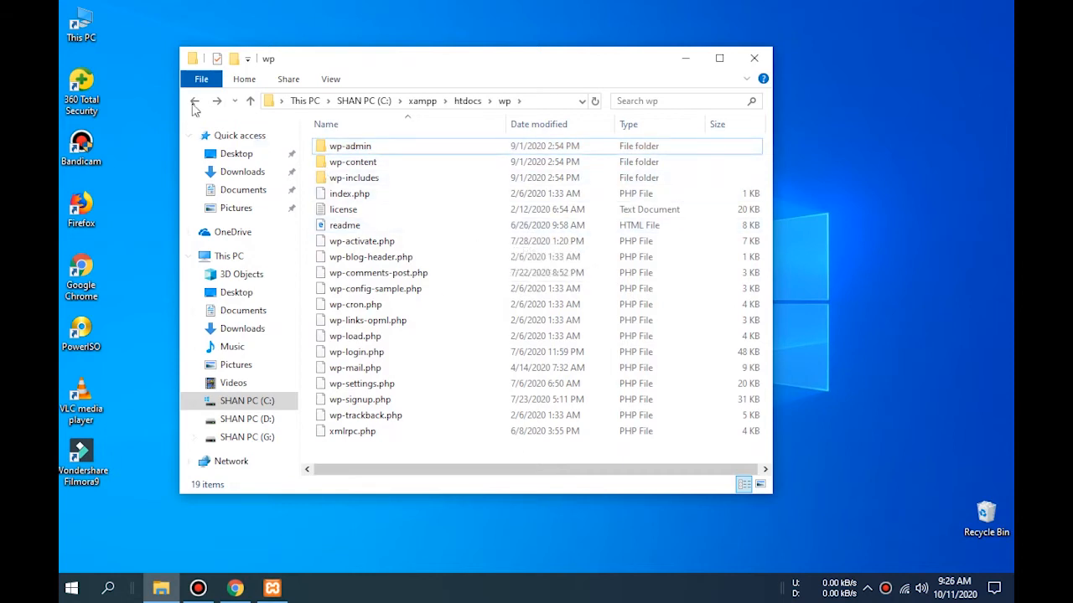
# - Navigate File Explorer back up to the C: drive and close the window
pyautogui.click(194, 105)
pyautogui.click(194, 105)
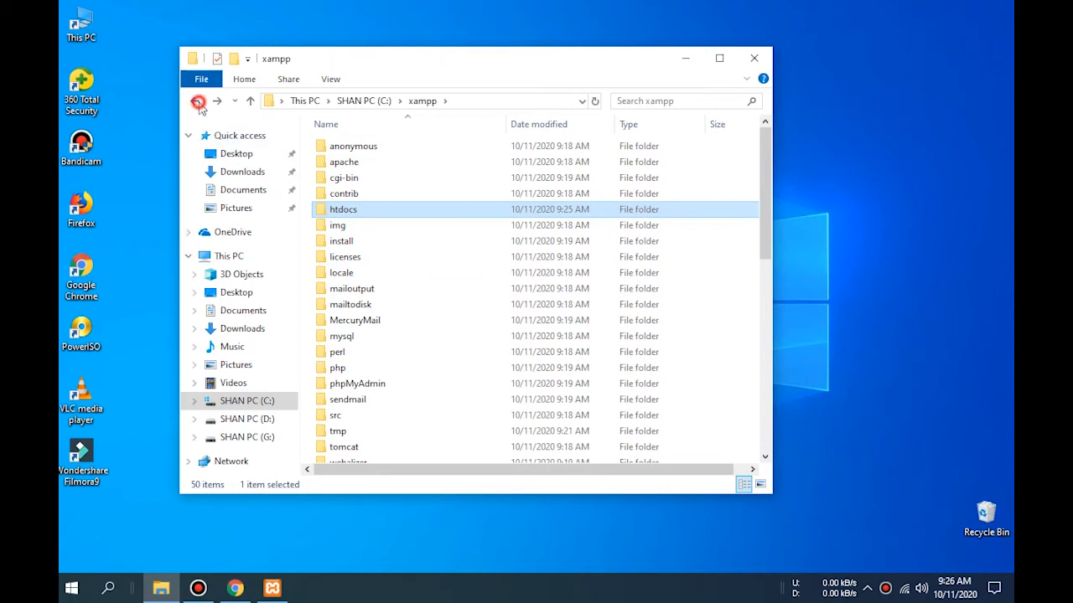
pyautogui.click(198, 101)
pyautogui.click(440, 329)
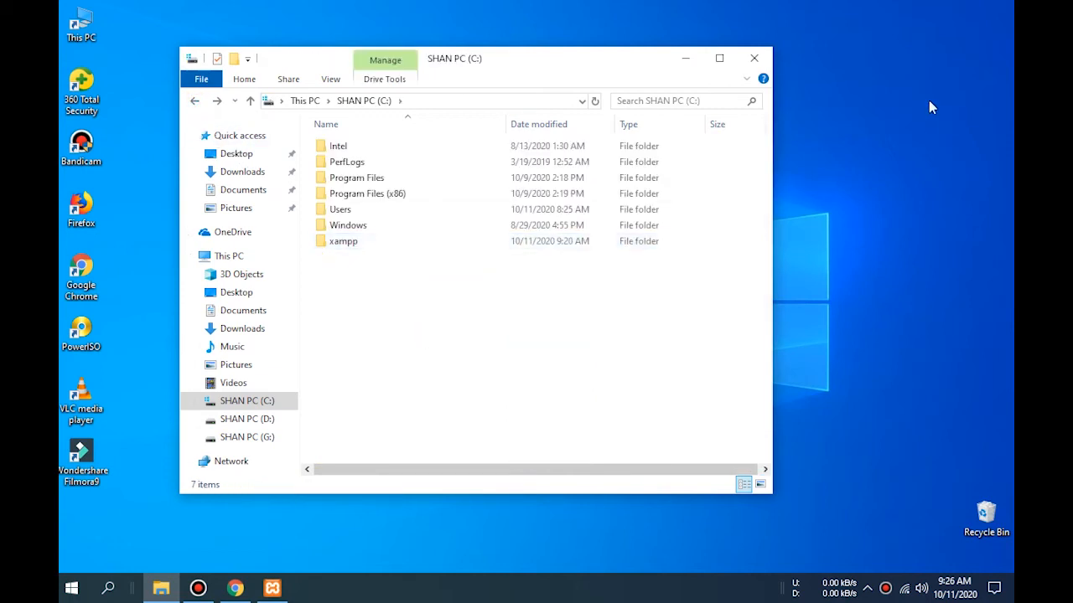
pyautogui.moveTo(631, 62); pyautogui.dragTo(715, 93)
pyautogui.click(962, 262)
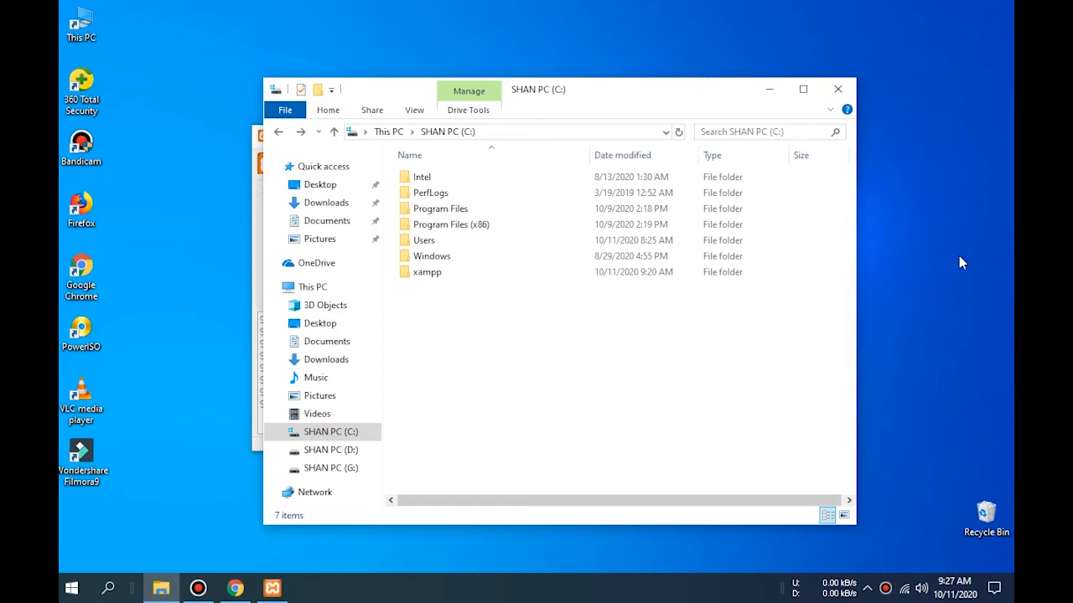
pyautogui.click(567, 375)
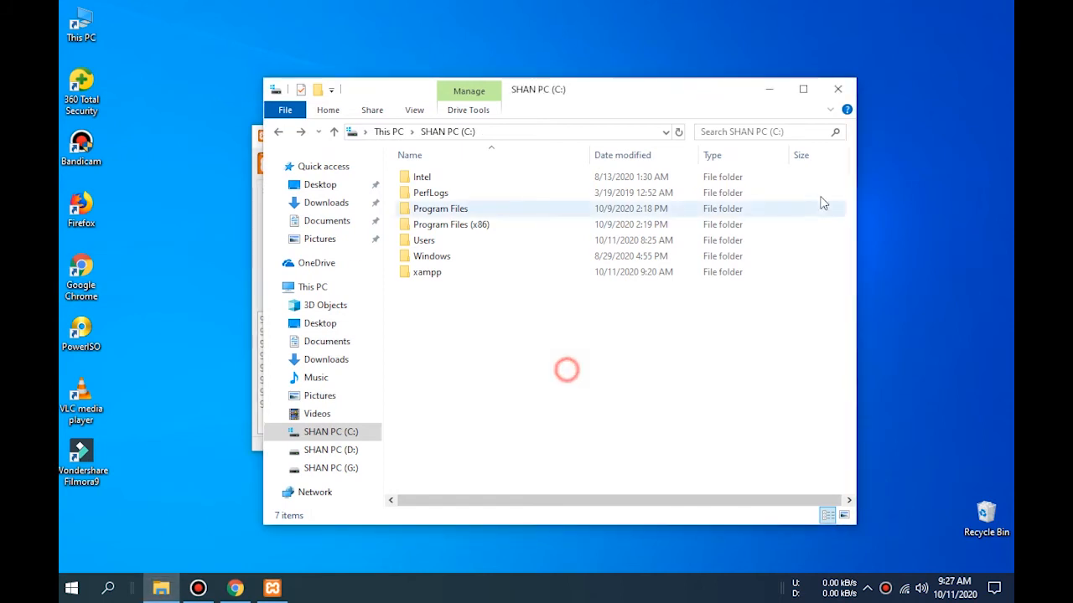
pyautogui.click(838, 90)
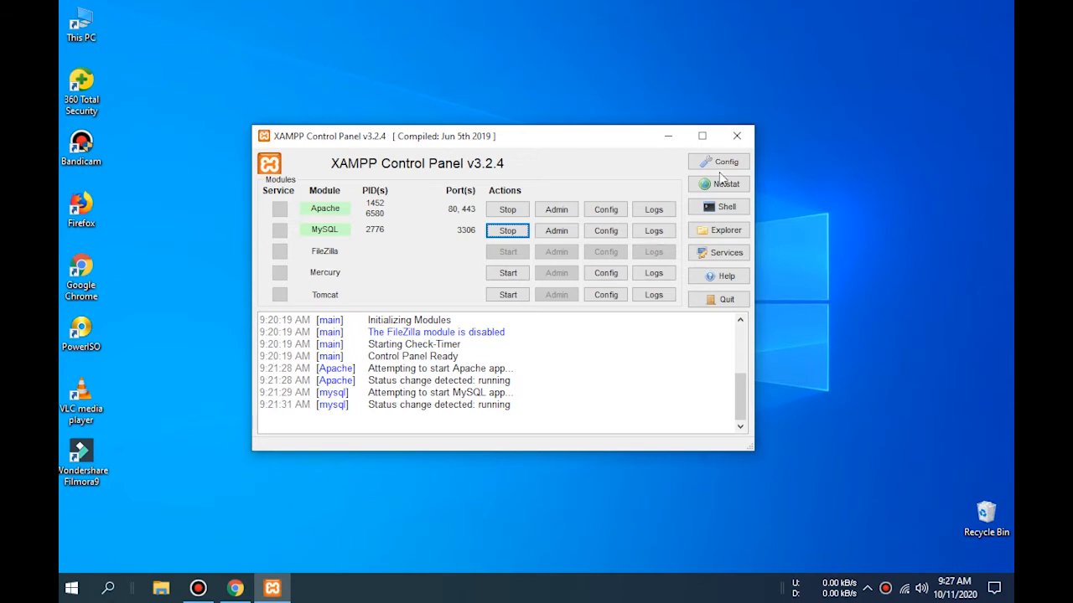
# - Close the XAMPP Control Panel, refresh the desktop, and switch back to Chrome
pyautogui.click(737, 135)
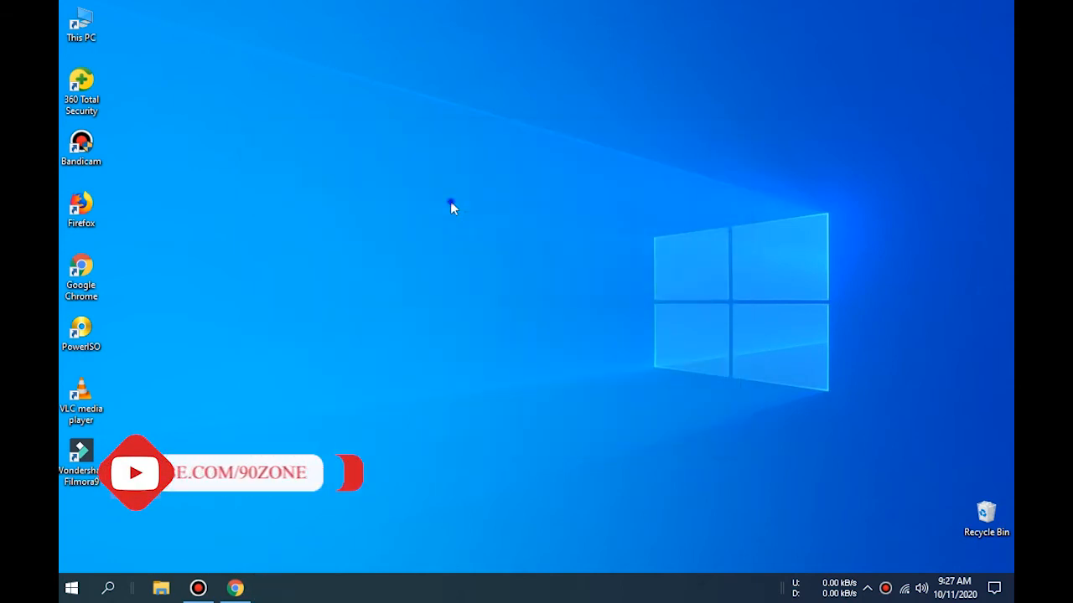
pyautogui.rightClick(450, 204)
pyautogui.click(385, 259)
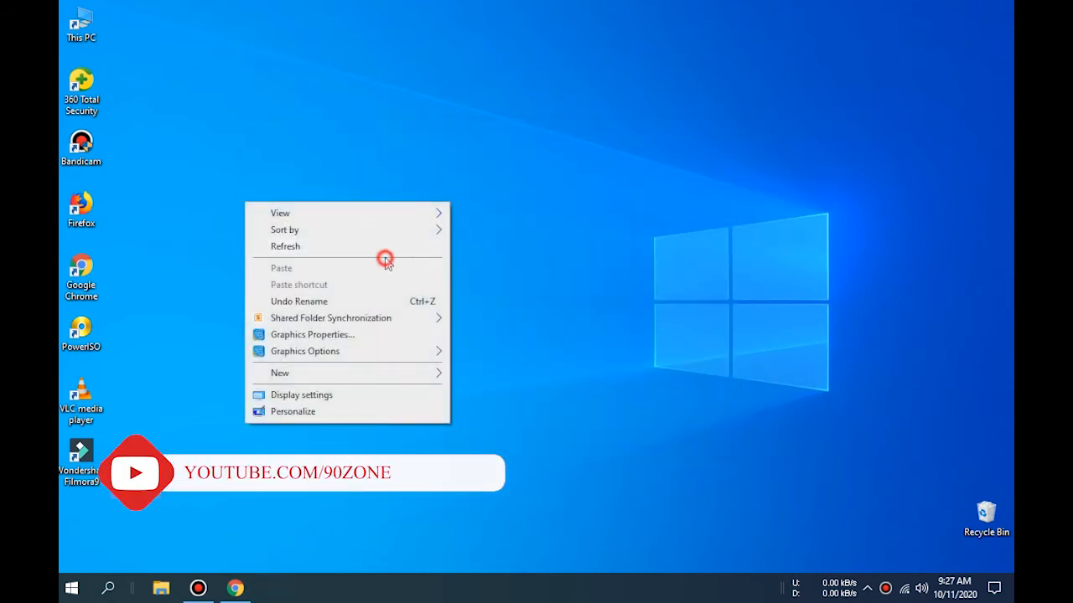
pyautogui.click(385, 250)
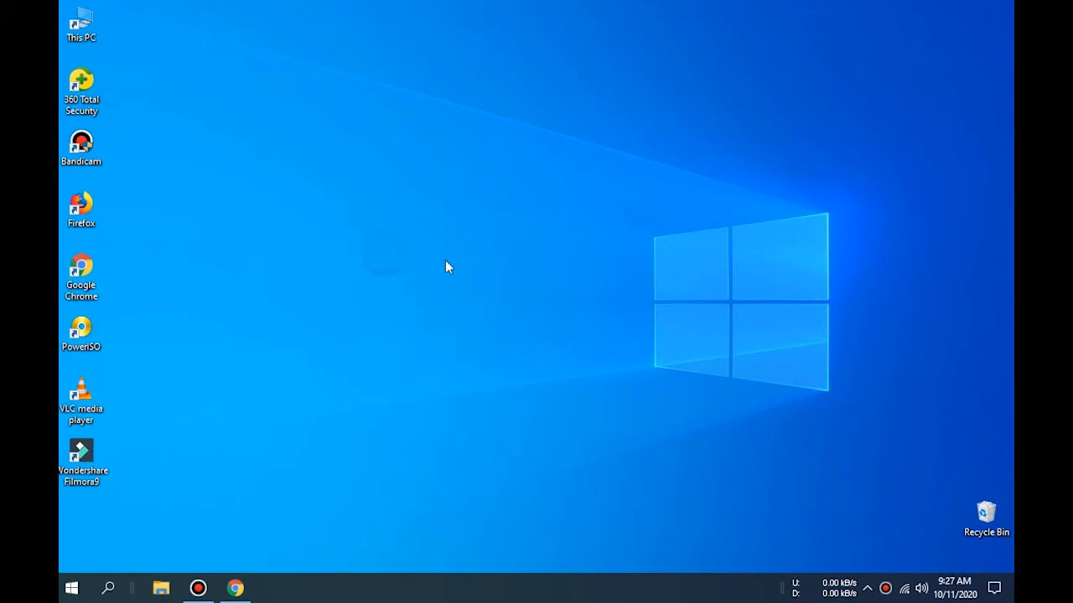
pyautogui.click(236, 587)
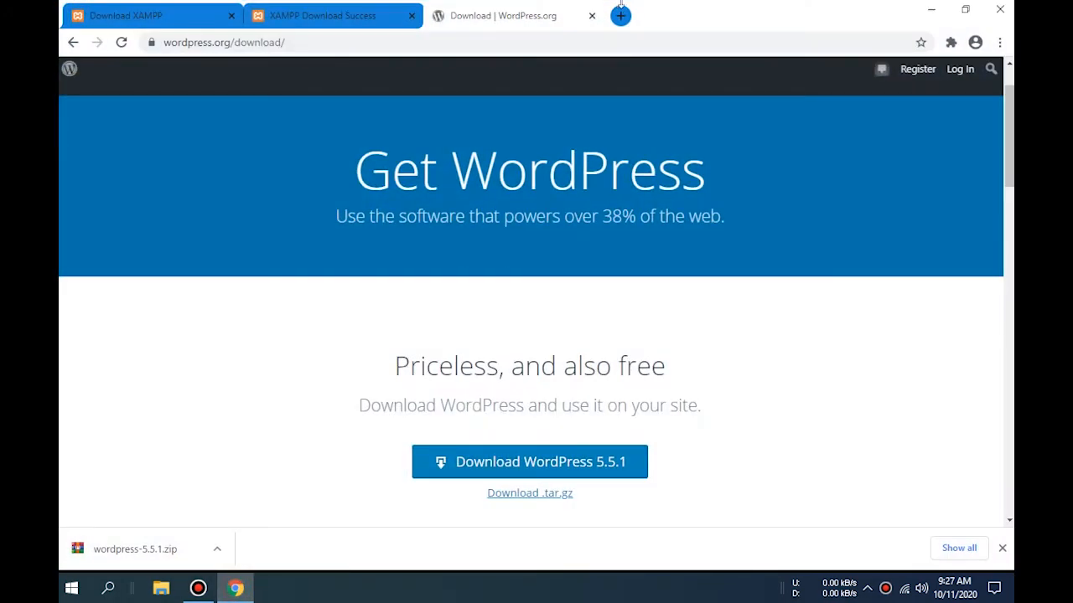
# - Replace the three old download tabs with a new tab loading localhost's XAMPP 7.2.33 welcome page
pyautogui.click(621, 15)
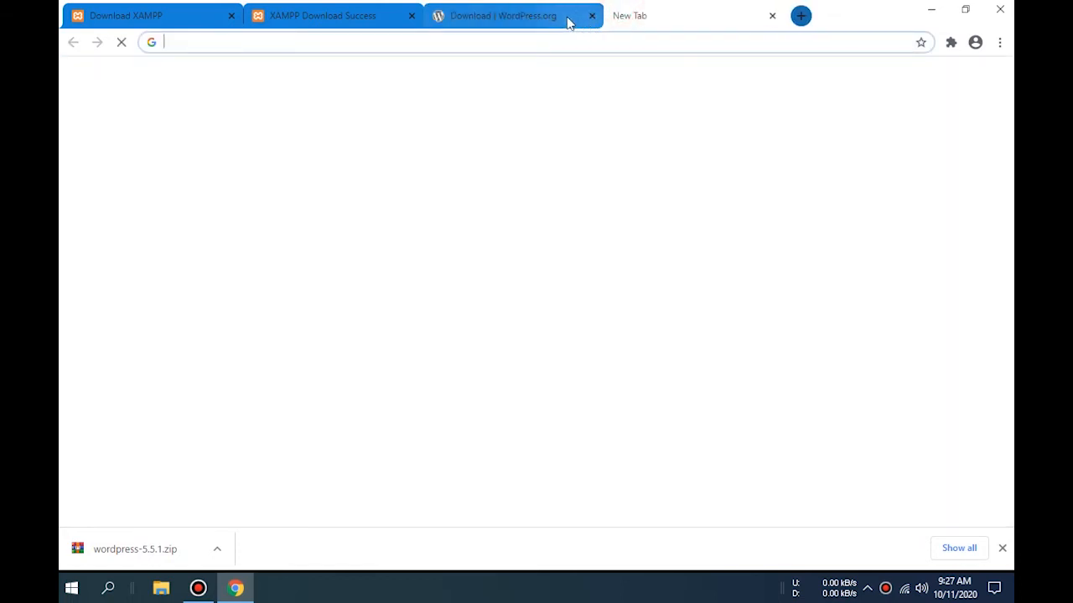
pyautogui.click(591, 17)
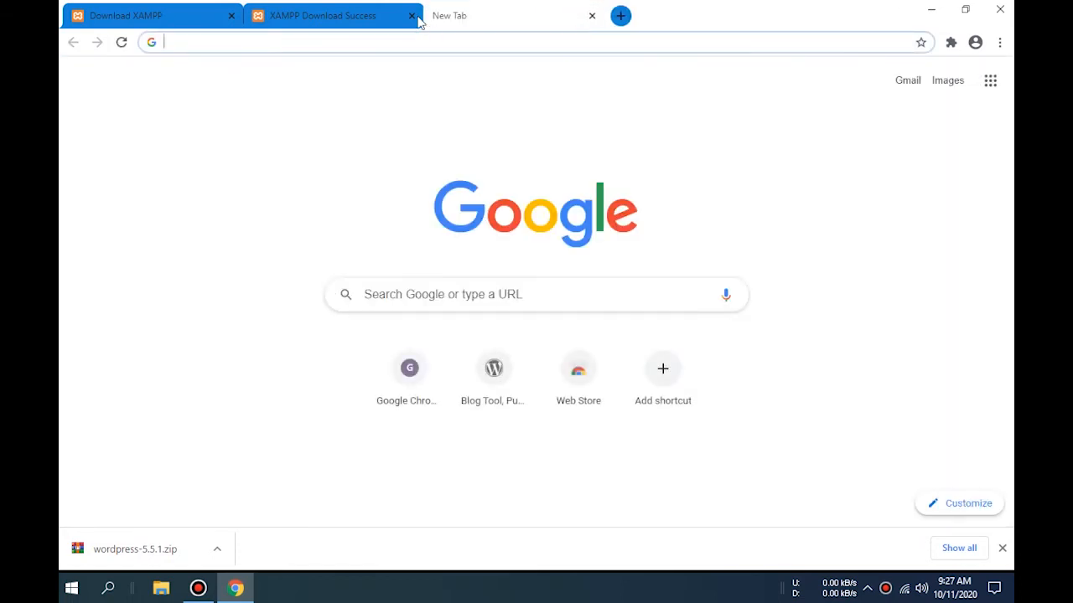
pyautogui.click(409, 16)
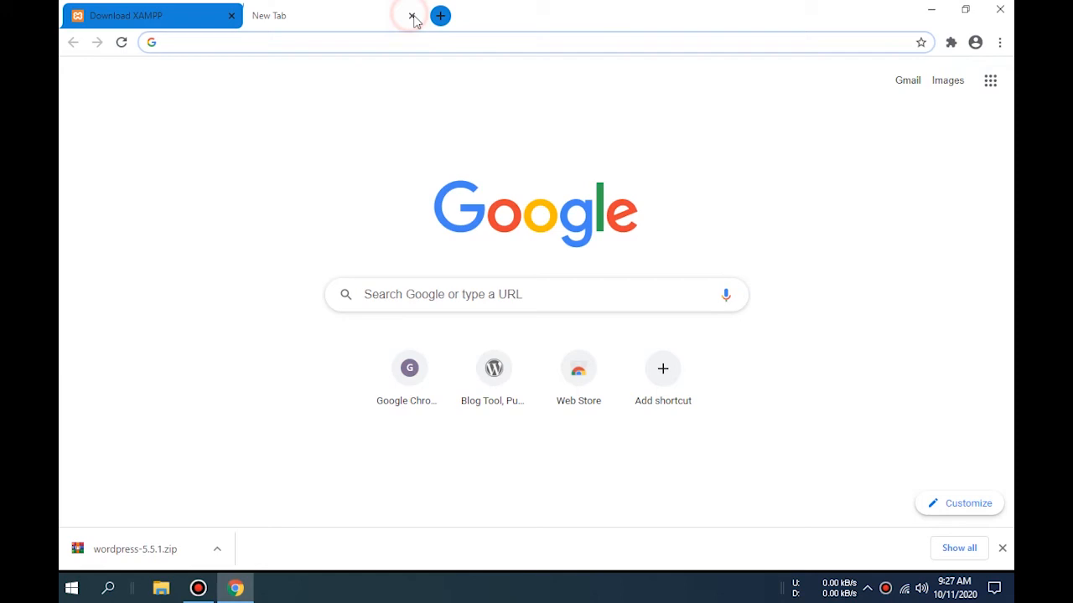
pyautogui.click(231, 16)
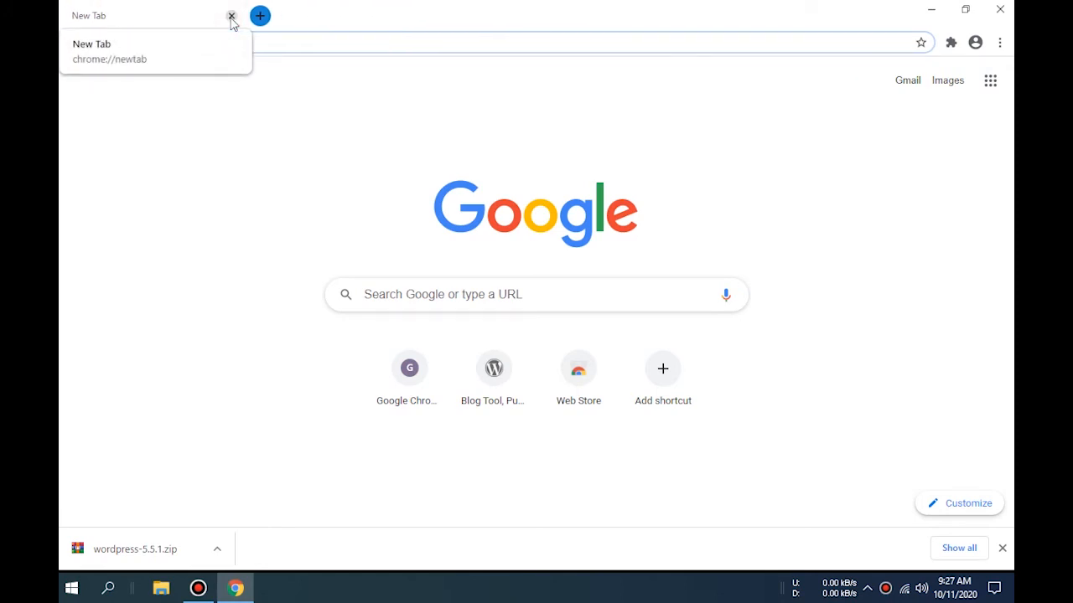
pyautogui.write('localho')
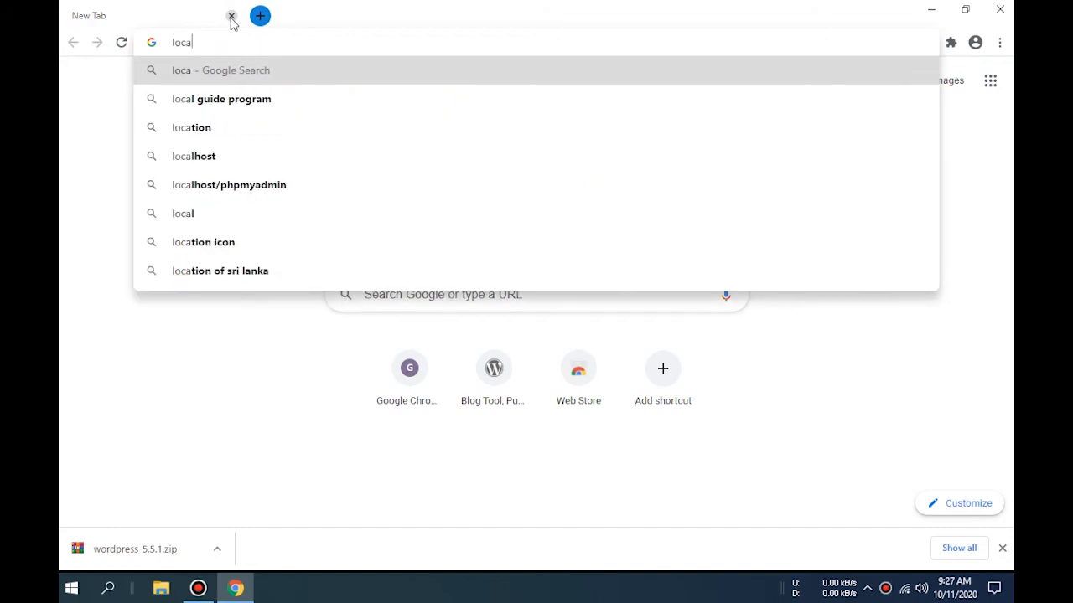
pyautogui.write('st')
pyautogui.press('Return')
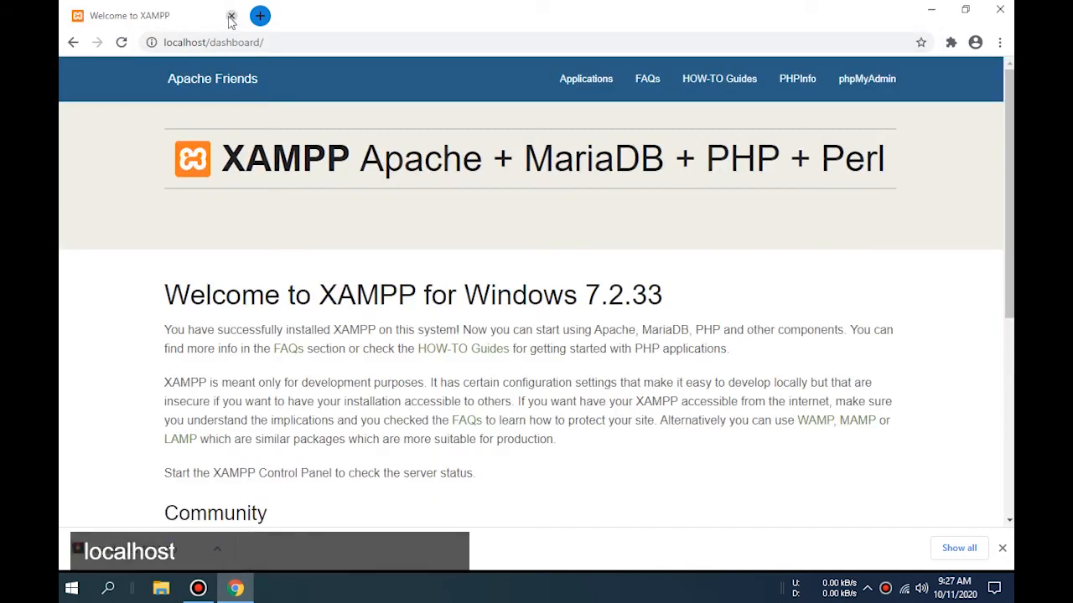
# - Load localhost/wp to reach the WordPress setup page, keeping English (United States) selected
pyautogui.click(302, 42)
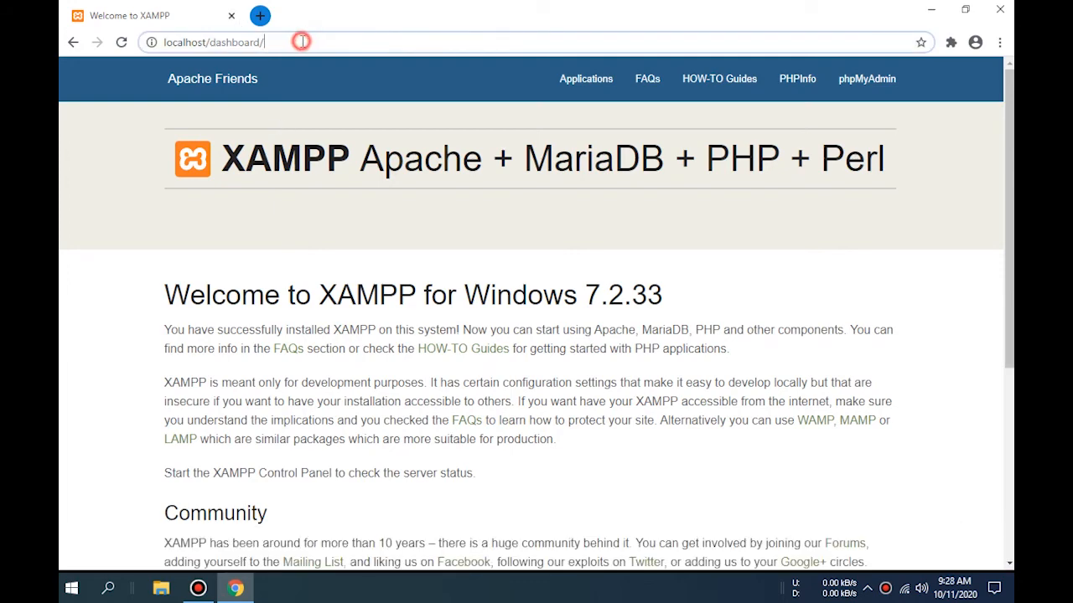
pyautogui.press('BackSpace')
pyautogui.press('BackSpace')
pyautogui.press('BackSpace')
pyautogui.press('BackSpace')
pyautogui.press('BackSpace')
pyautogui.press('BackSpace')
pyautogui.press('BackSpace')
pyautogui.press('BackSpace')
pyautogui.press('BackSpace')
pyautogui.press('BackSpace')
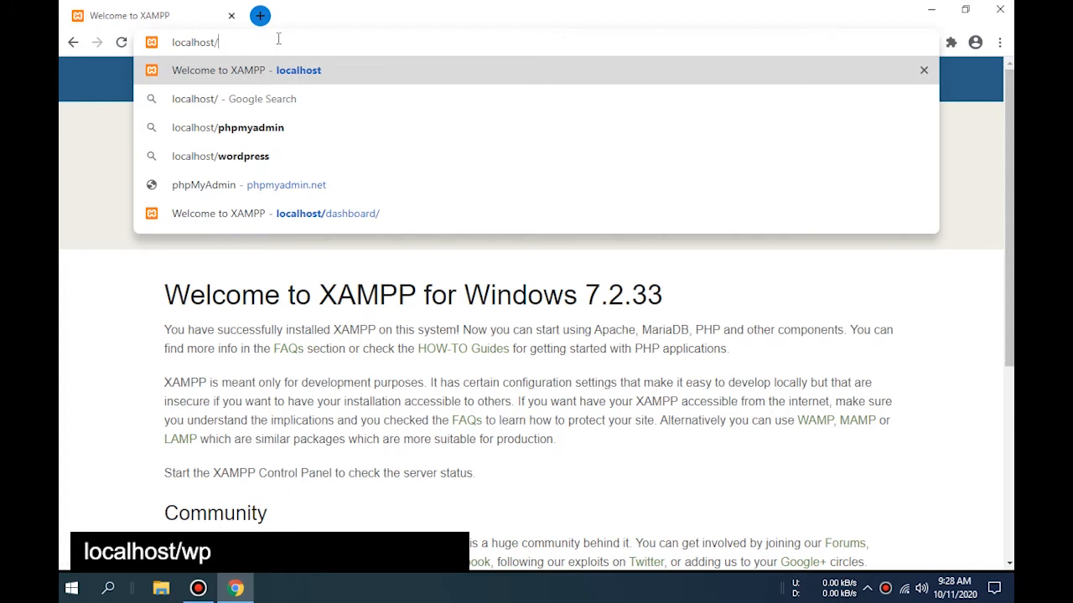
pyautogui.write('wp')
pyautogui.press('Return')
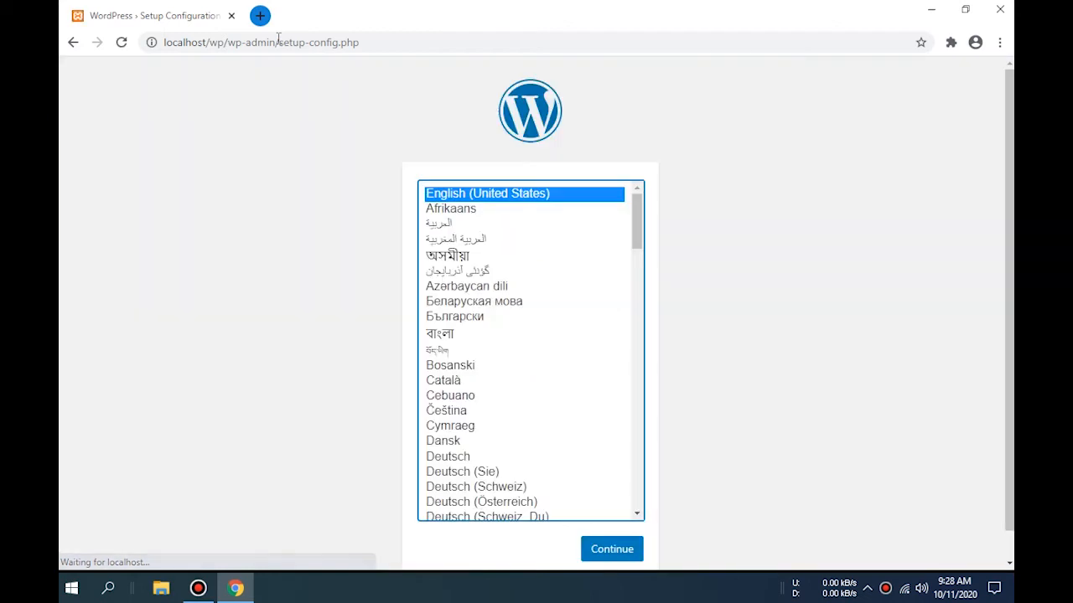
pyautogui.click(291, 346)
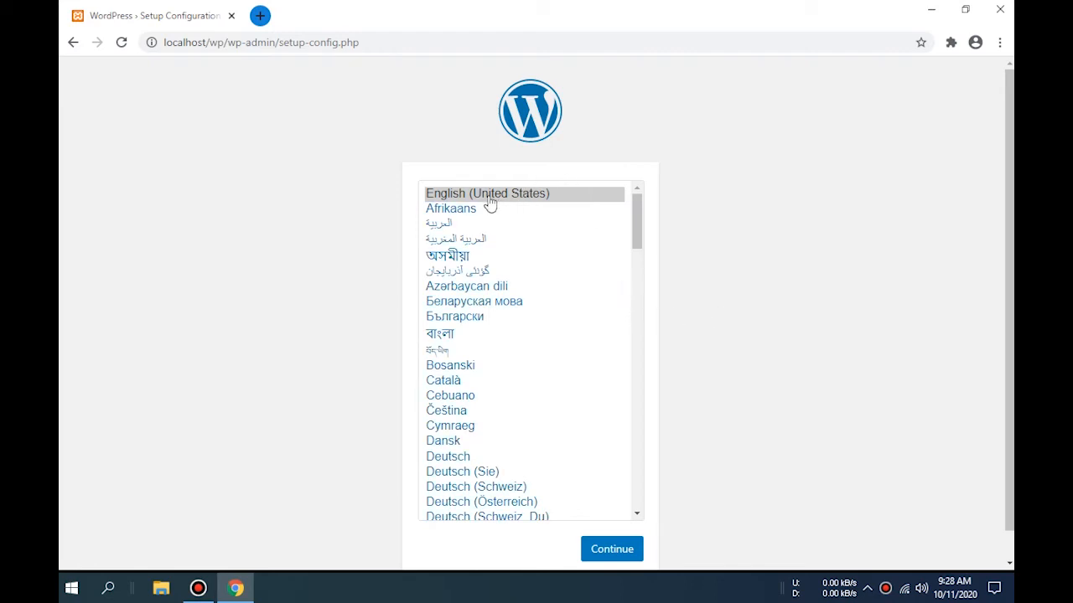
pyautogui.scroll(-1, 844, 288)
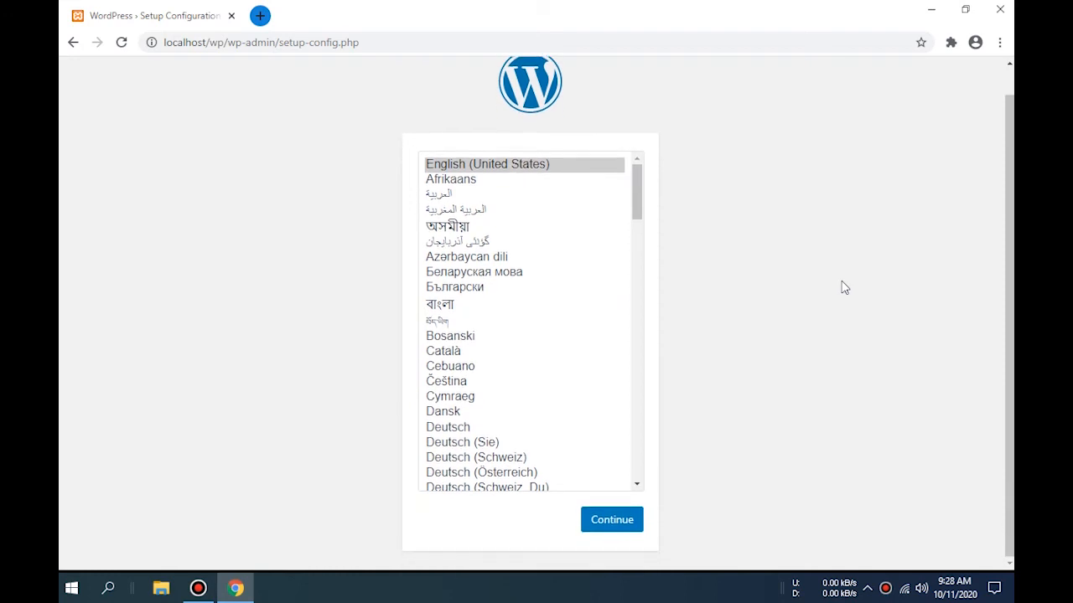
# - Continue past the language and Let's go! screens to the database form, then add a blank tab
pyautogui.click(617, 526)
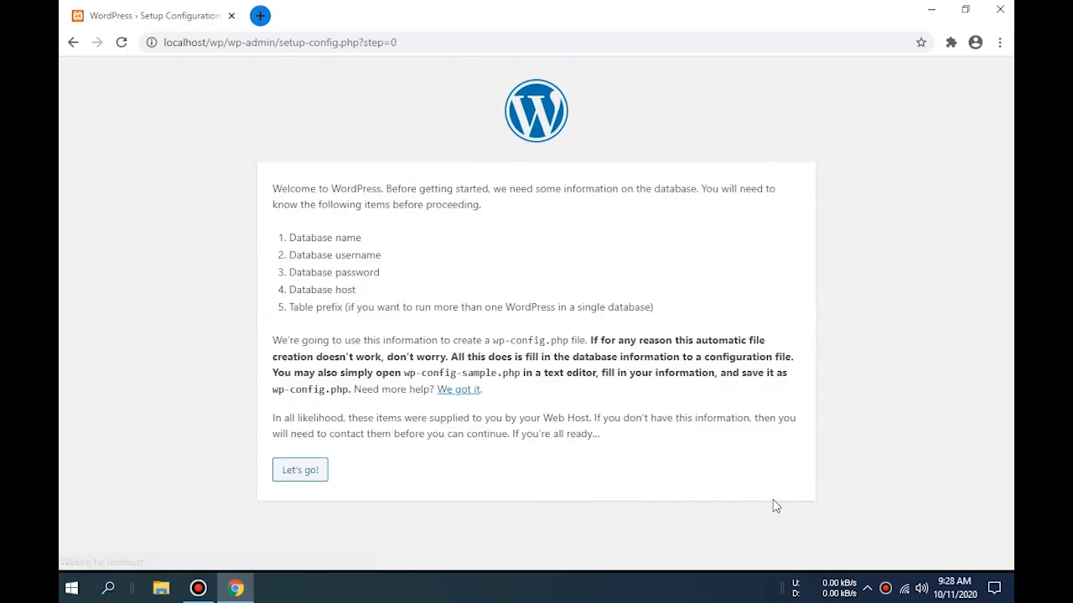
pyautogui.click(304, 475)
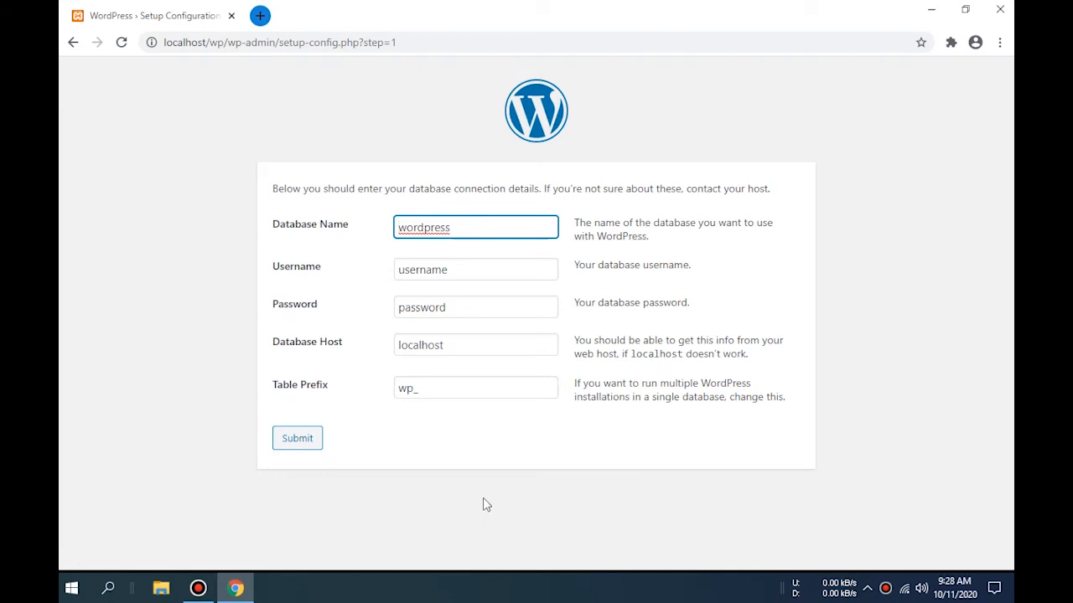
pyautogui.click(156, 335)
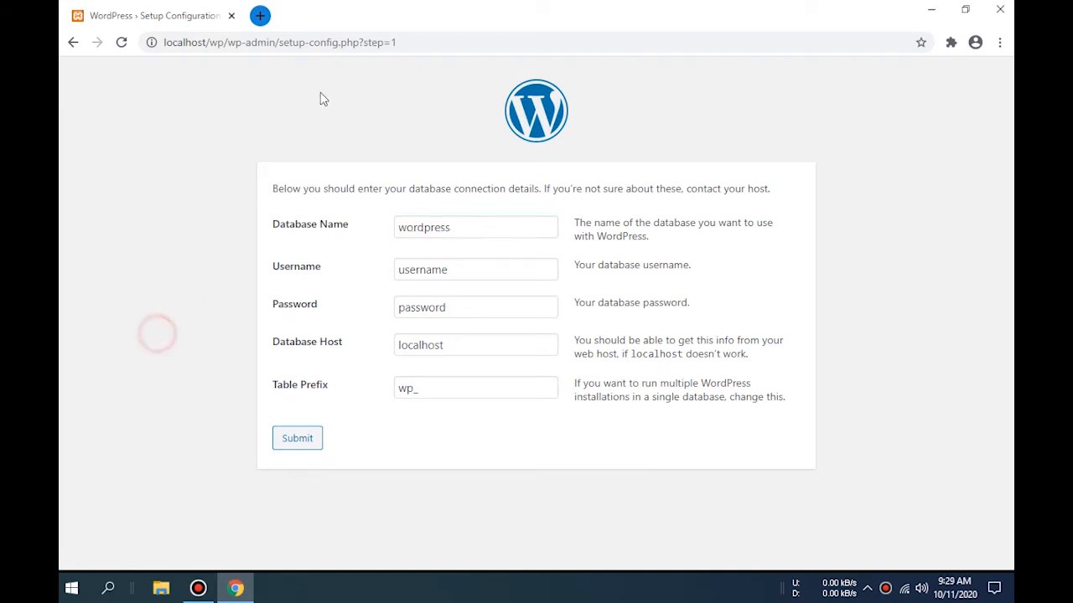
pyautogui.click(260, 16)
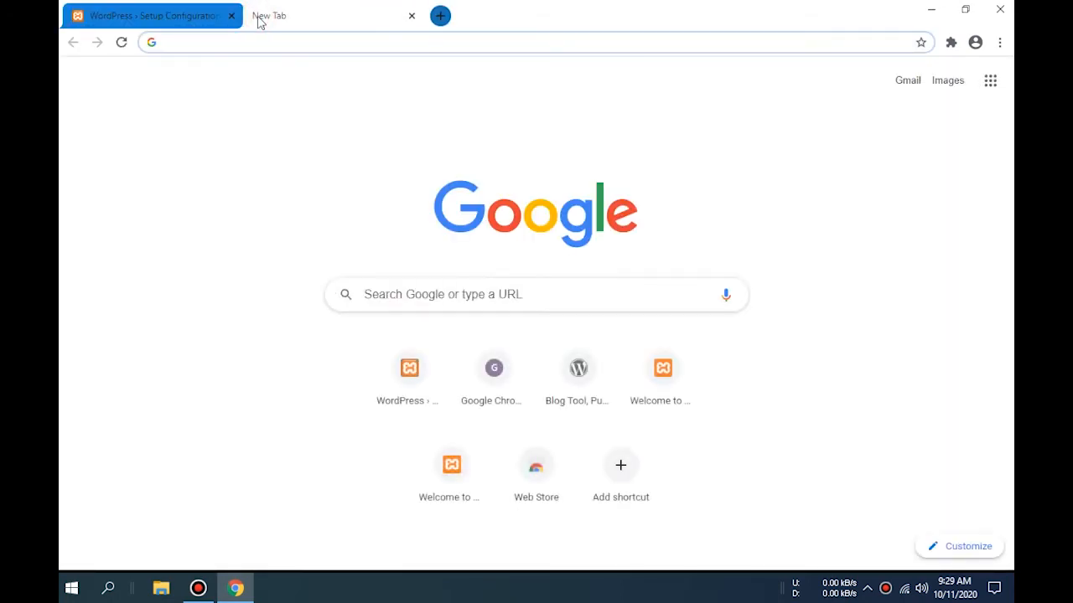
# - Open phpMyAdmin from the localhost XAMPP page and create a database named wp
pyautogui.write('localhost/dashboard/')
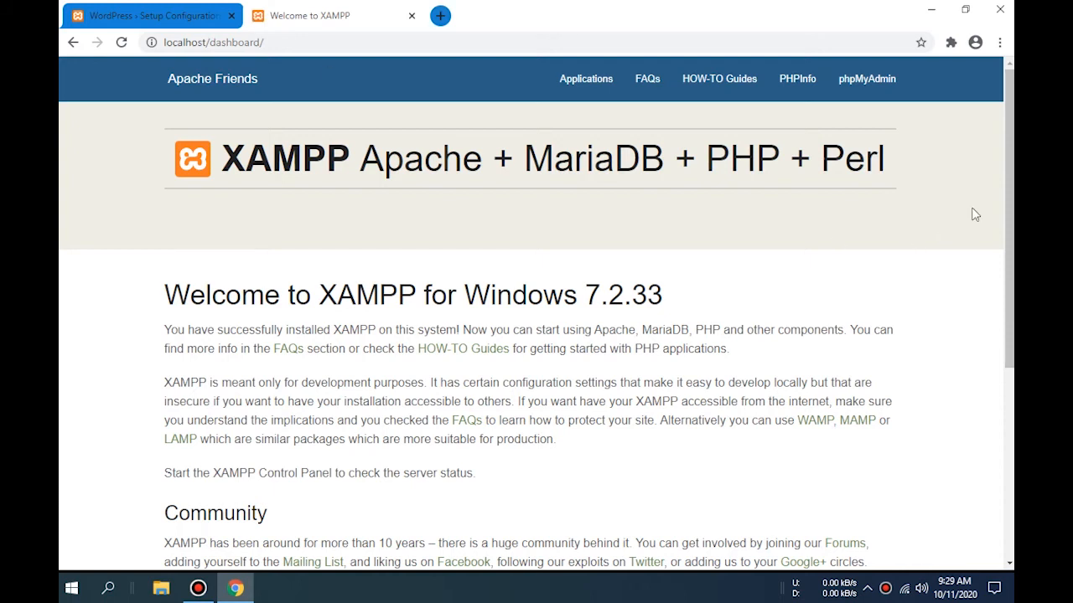
pyautogui.click(861, 82)
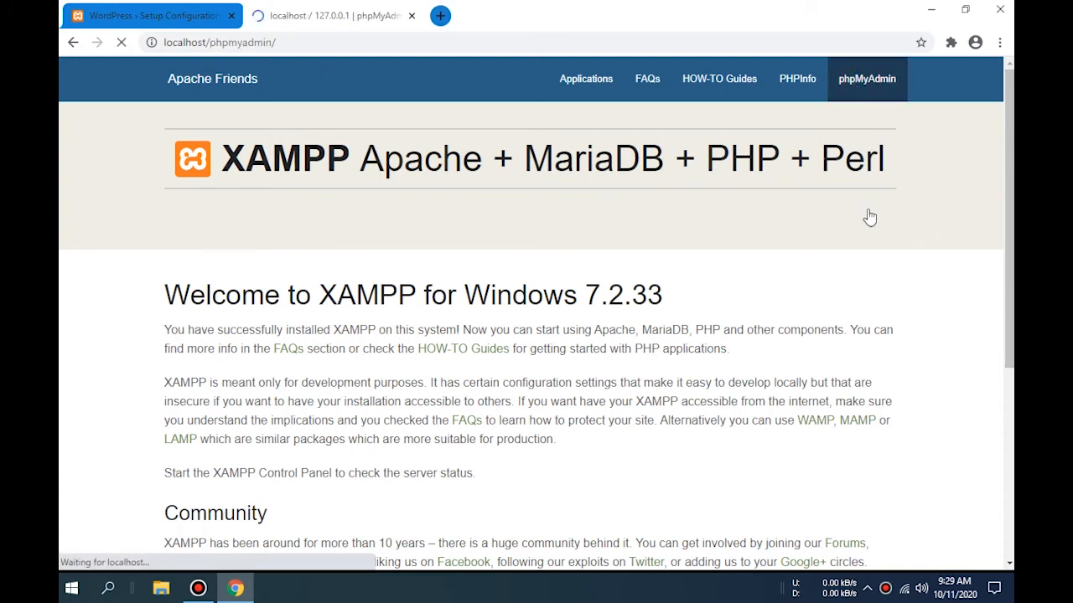
pyautogui.scroll(-1, 867, 209)
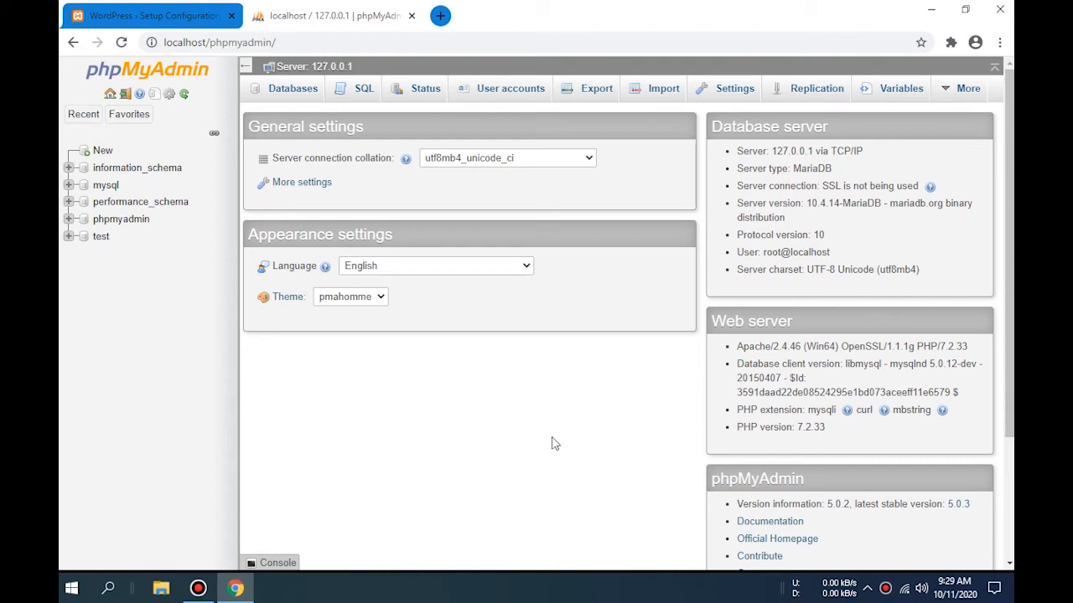
pyautogui.click(293, 90)
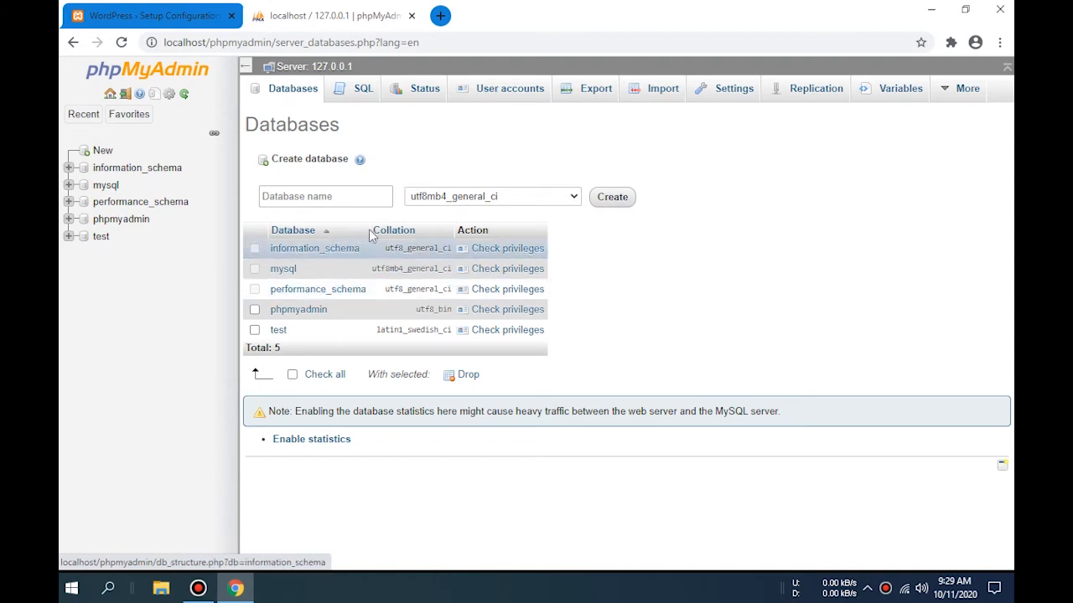
pyautogui.click(322, 197)
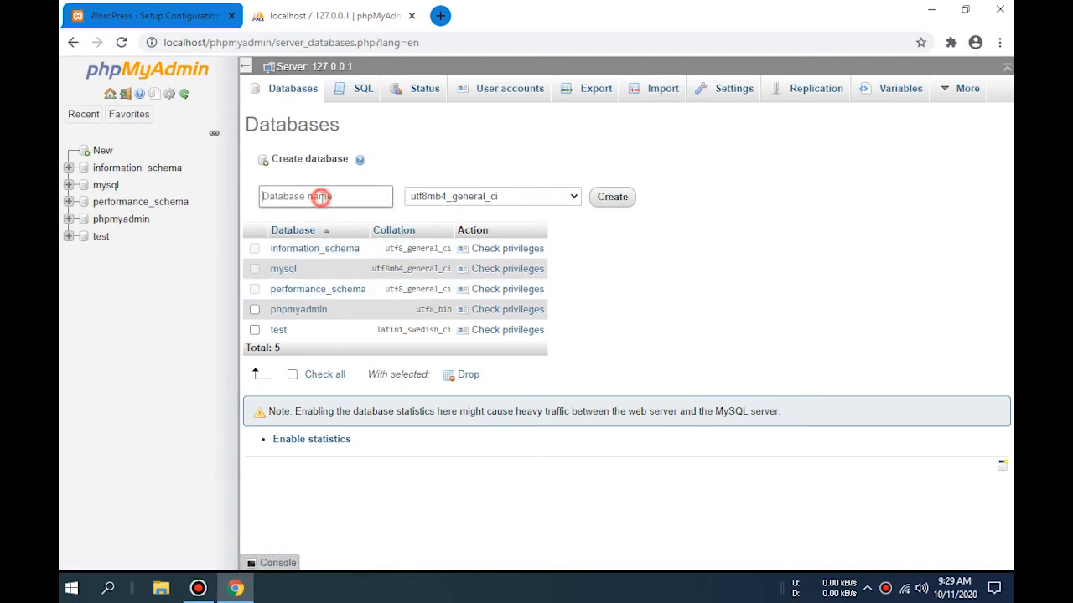
pyautogui.write('wp')
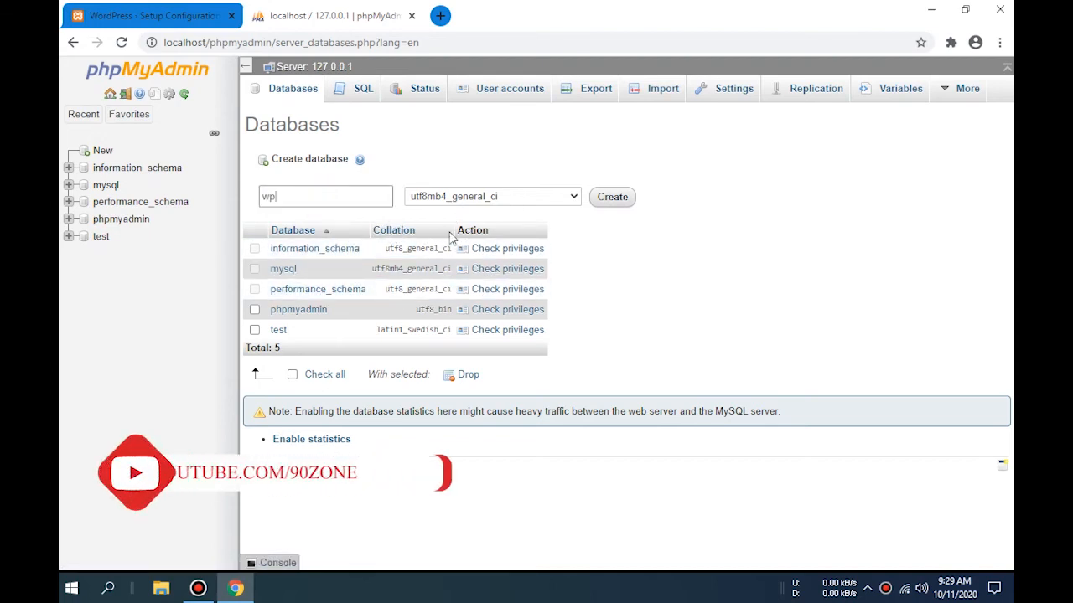
pyautogui.click(619, 202)
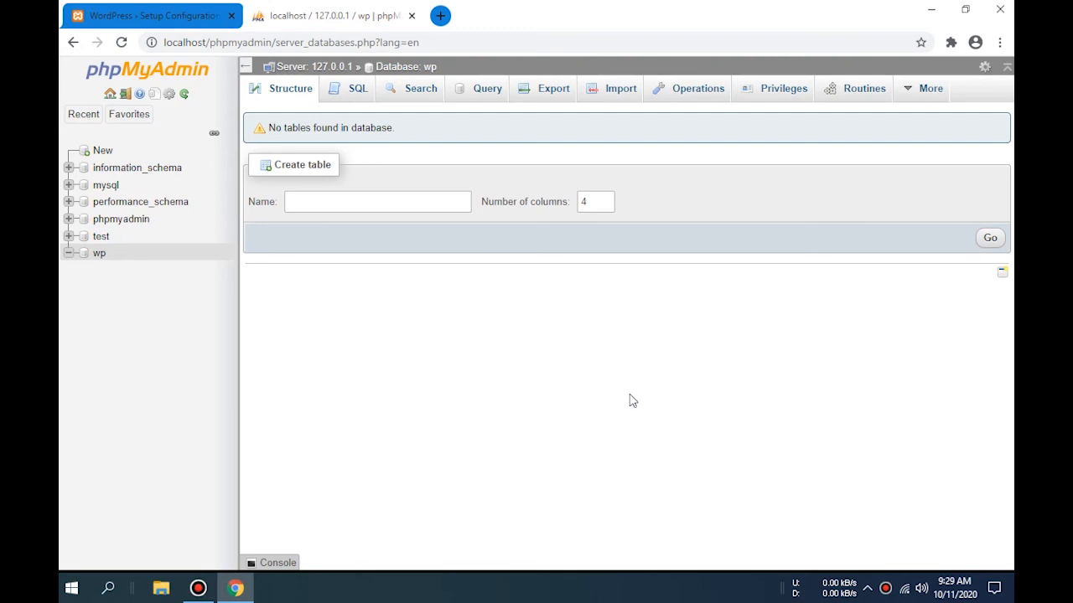
pyautogui.click(454, 326)
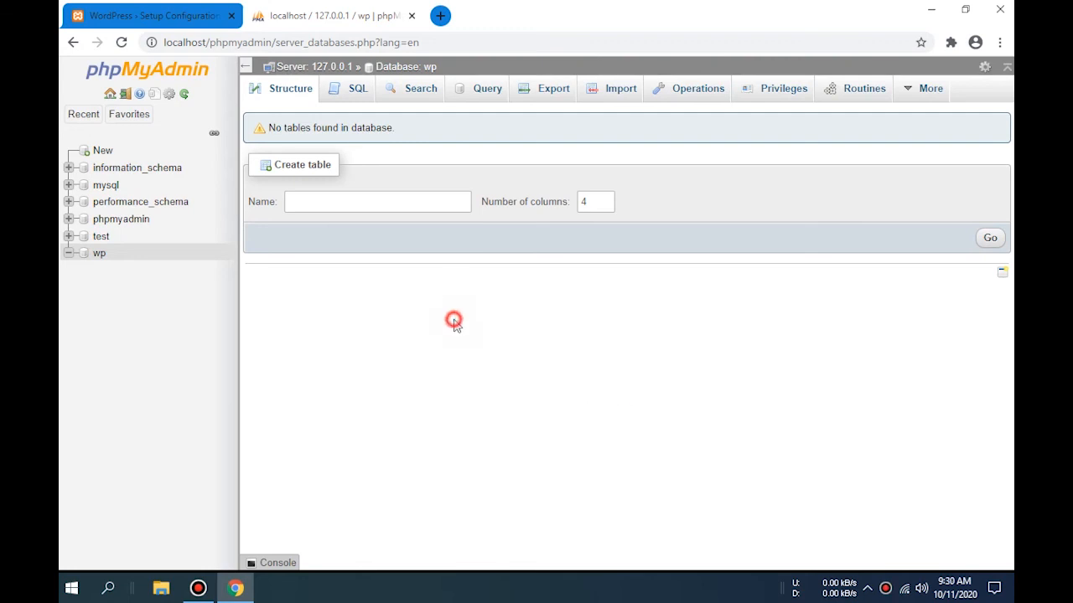
# - Submit database name wp, username root and an empty password in the WordPress connection form
pyautogui.click(176, 14)
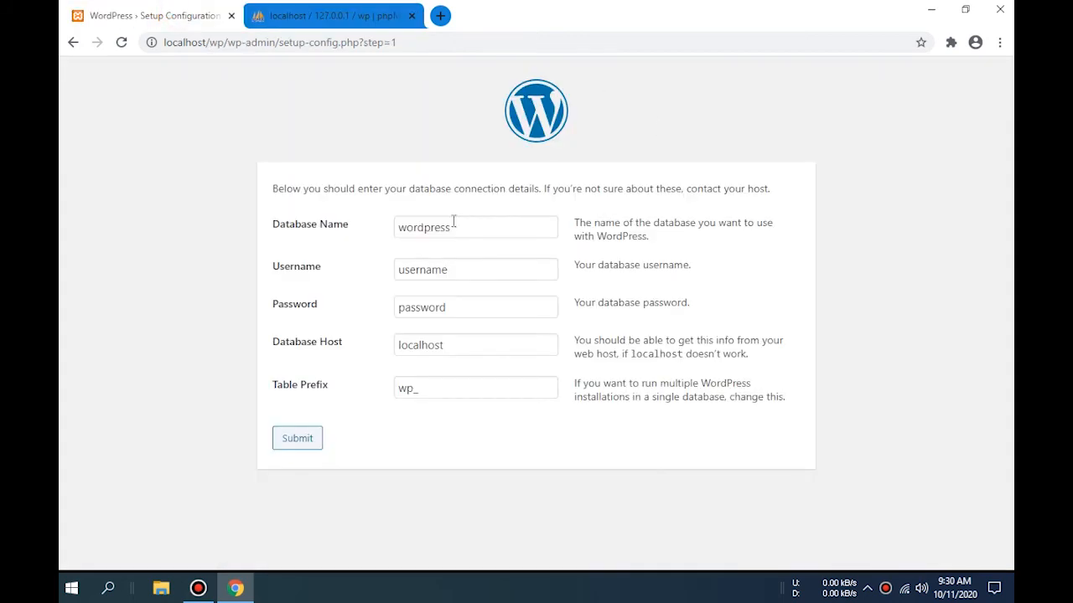
pyautogui.doubleClick(496, 224)
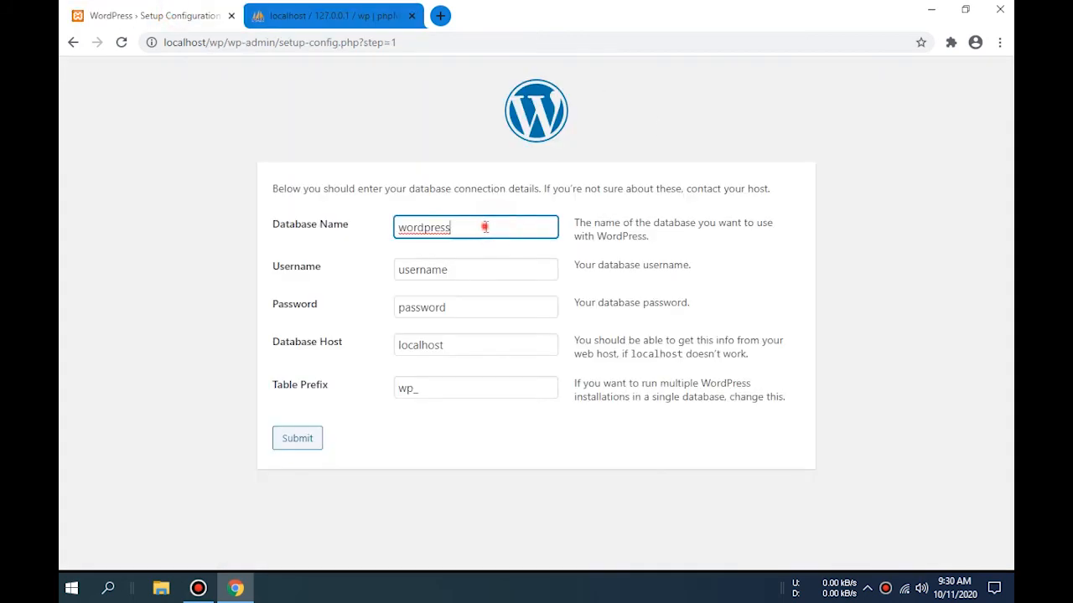
pyautogui.write('wp')
pyautogui.click(430, 274)
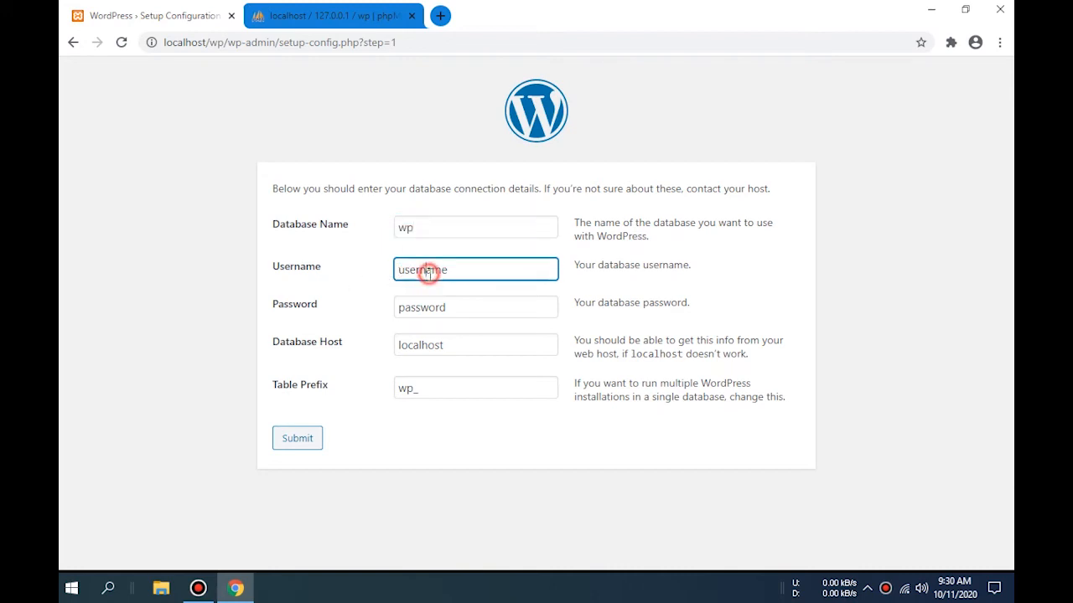
pyautogui.doubleClick(474, 270)
pyautogui.write('roo')
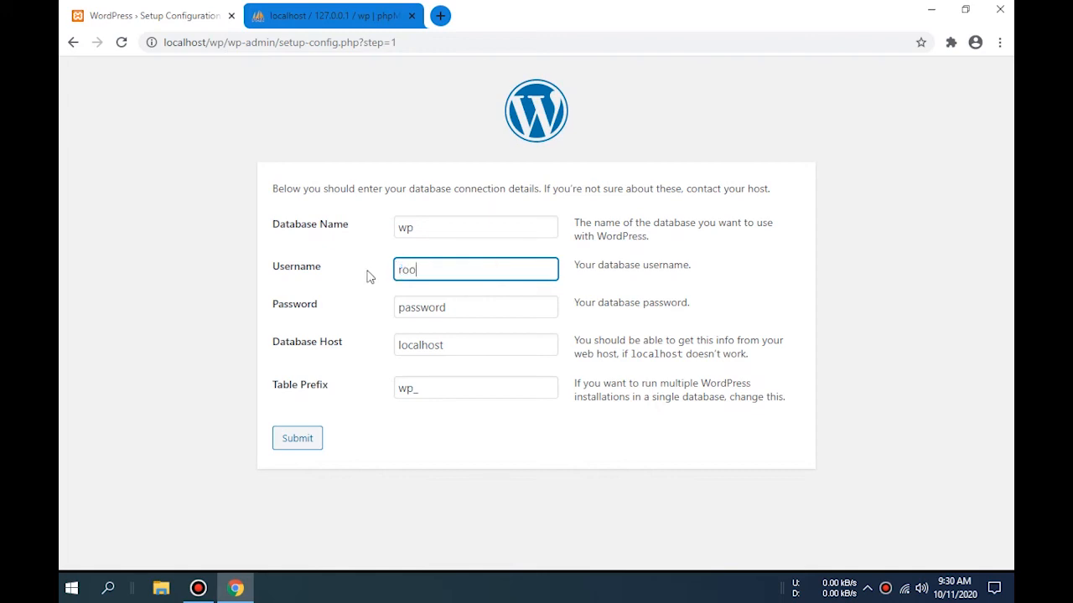
pyautogui.write('t')
pyautogui.click(503, 500)
pyautogui.click(438, 305)
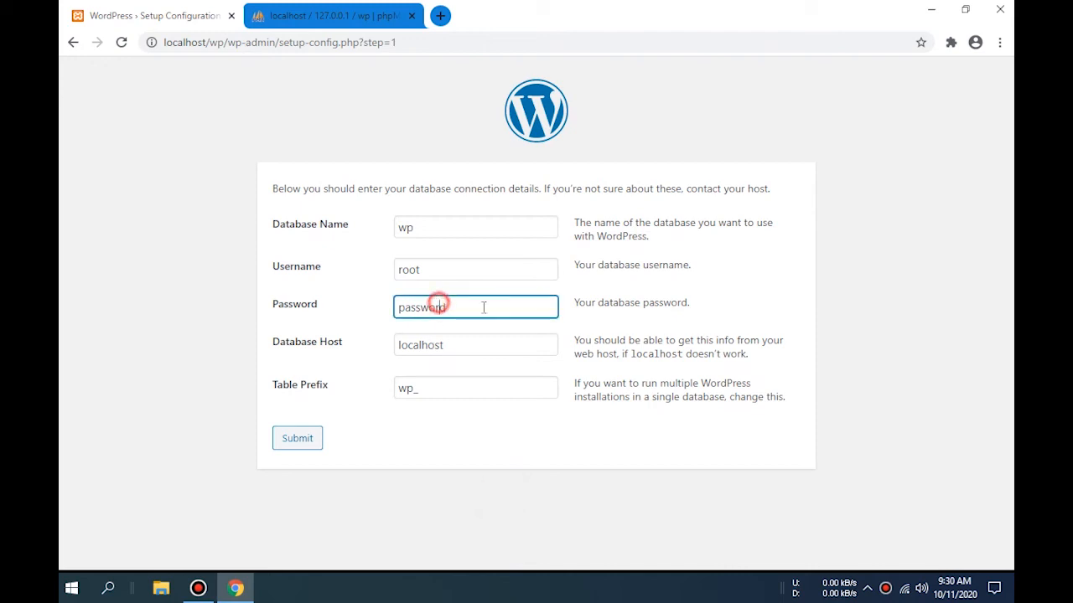
pyautogui.doubleClick(482, 307)
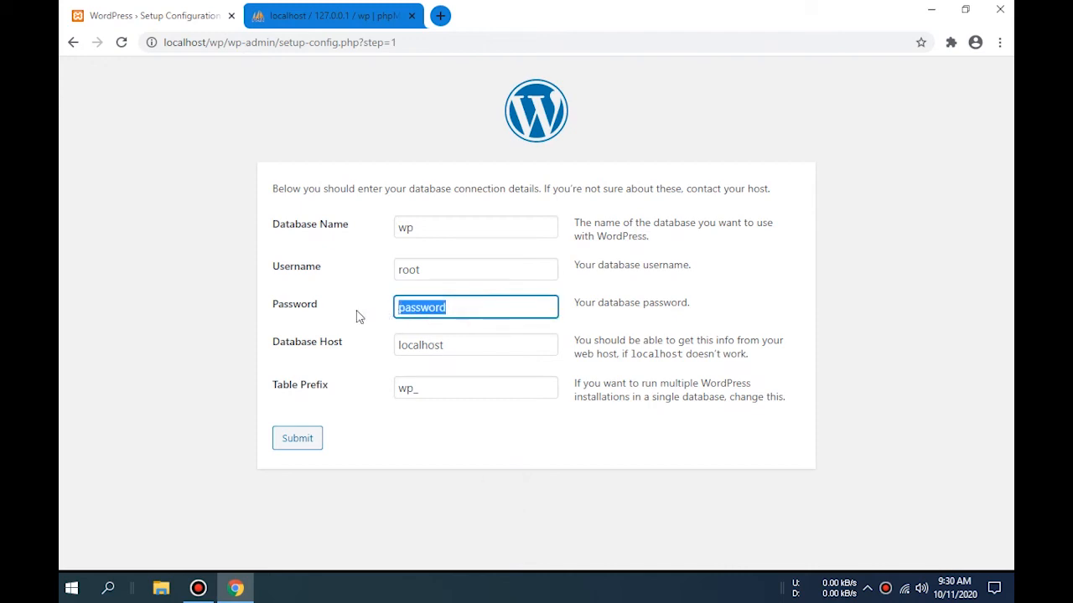
pyautogui.press('BackSpace')
pyautogui.click(482, 467)
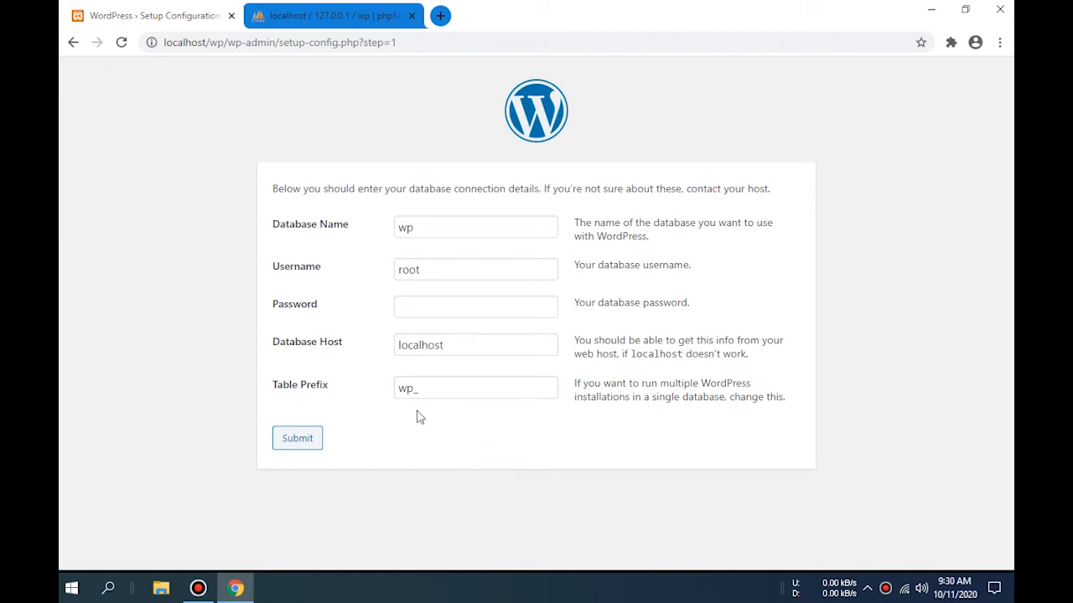
pyautogui.click(304, 440)
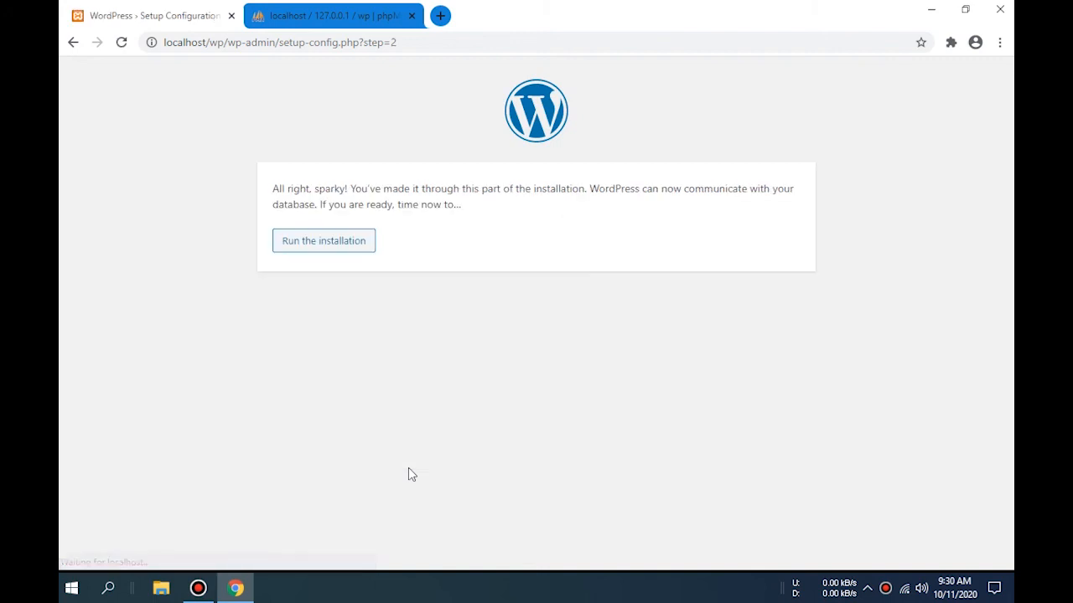
# - Start the installation with site title 90zone, username admin and a weak password, confirming its use
pyautogui.click(357, 250)
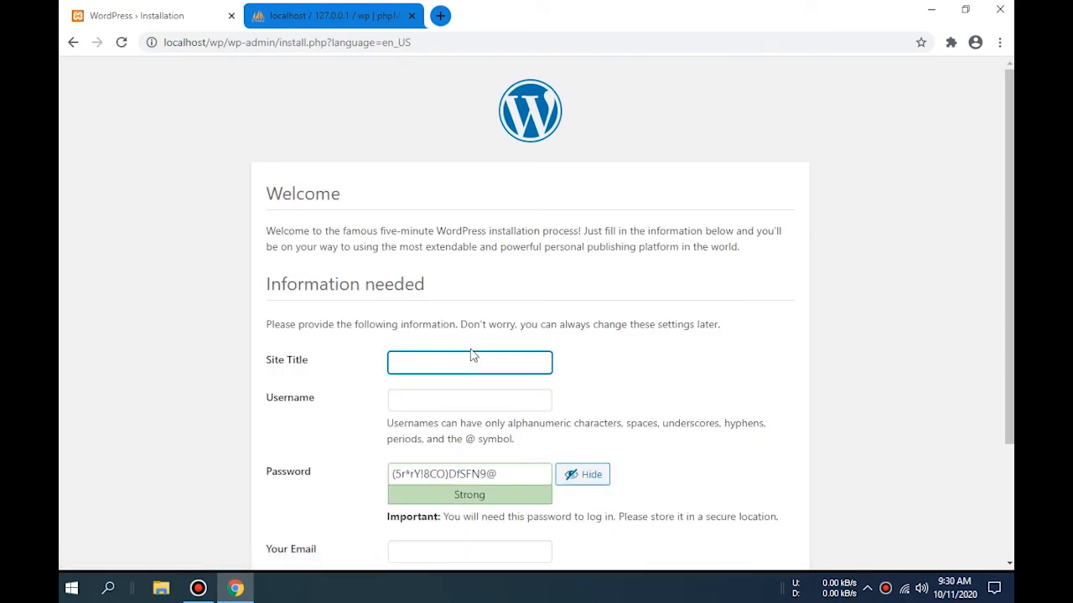
pyautogui.click(806, 360)
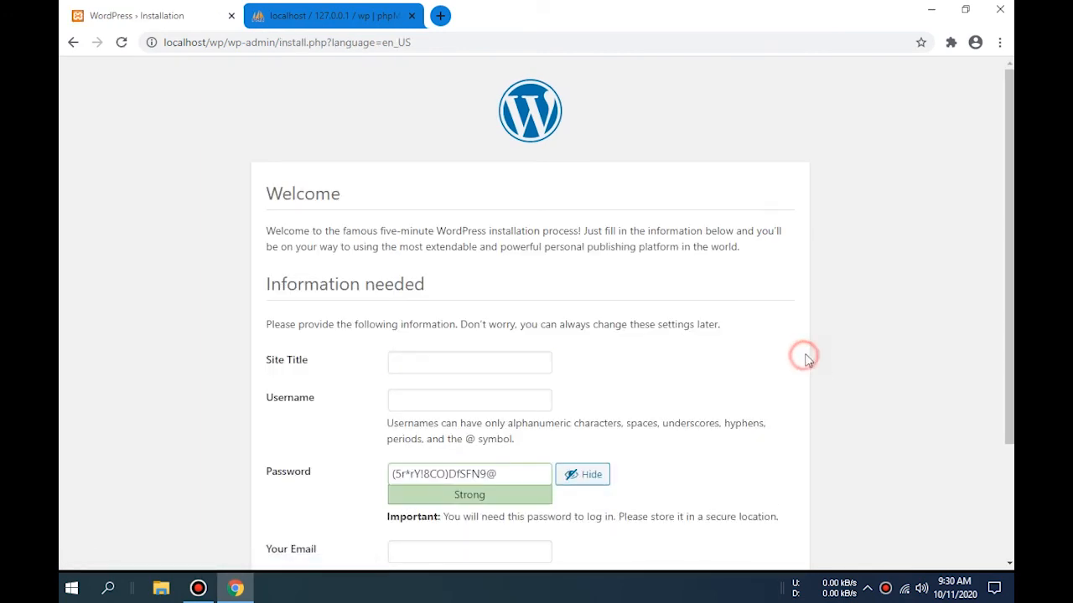
pyautogui.scroll(-3, 806, 360)
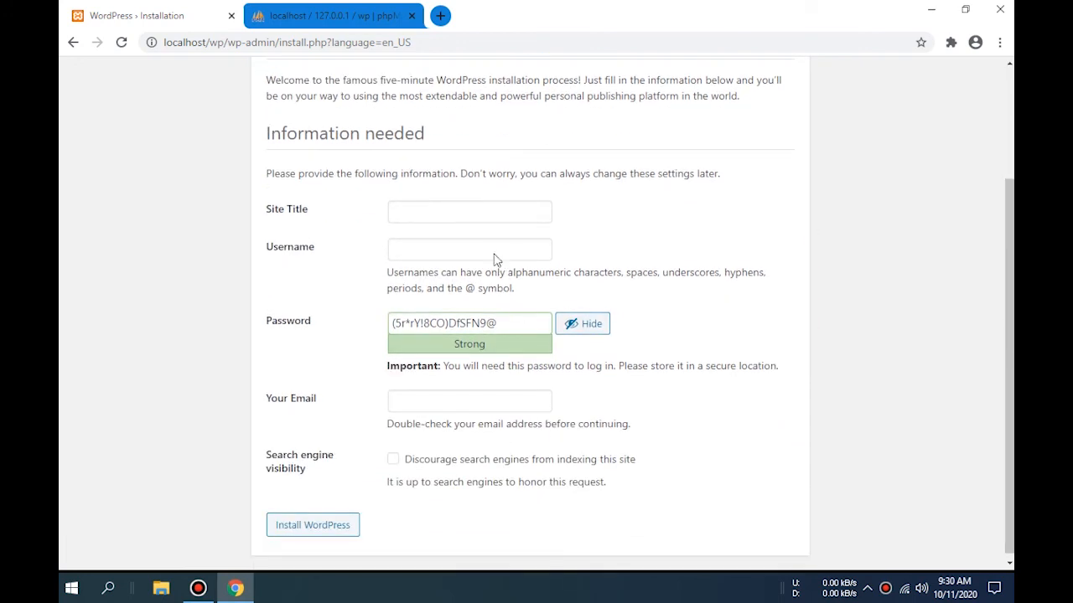
pyautogui.click(483, 216)
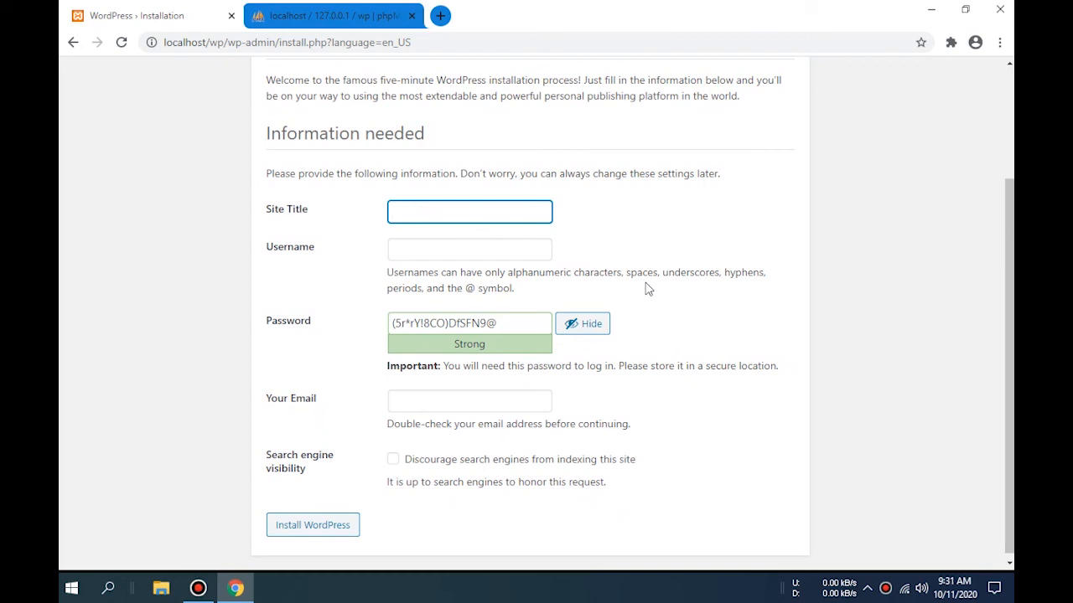
pyautogui.write('90zone')
pyautogui.click(478, 247)
pyautogui.write('admin')
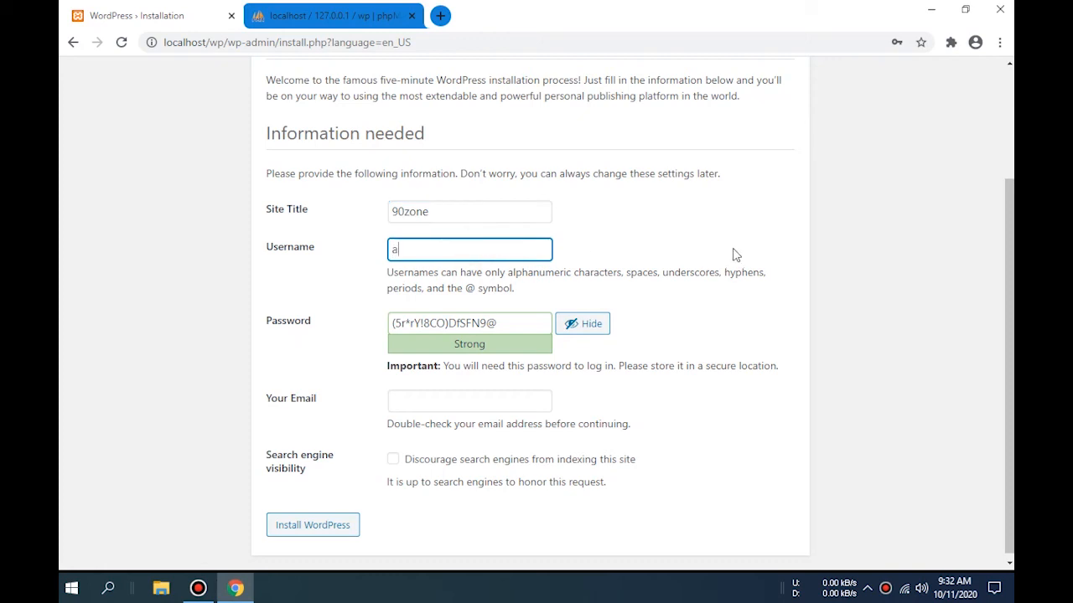
pyautogui.click(514, 324)
pyautogui.moveTo(513, 323); pyautogui.dragTo(360, 329)
pyautogui.write('pass')
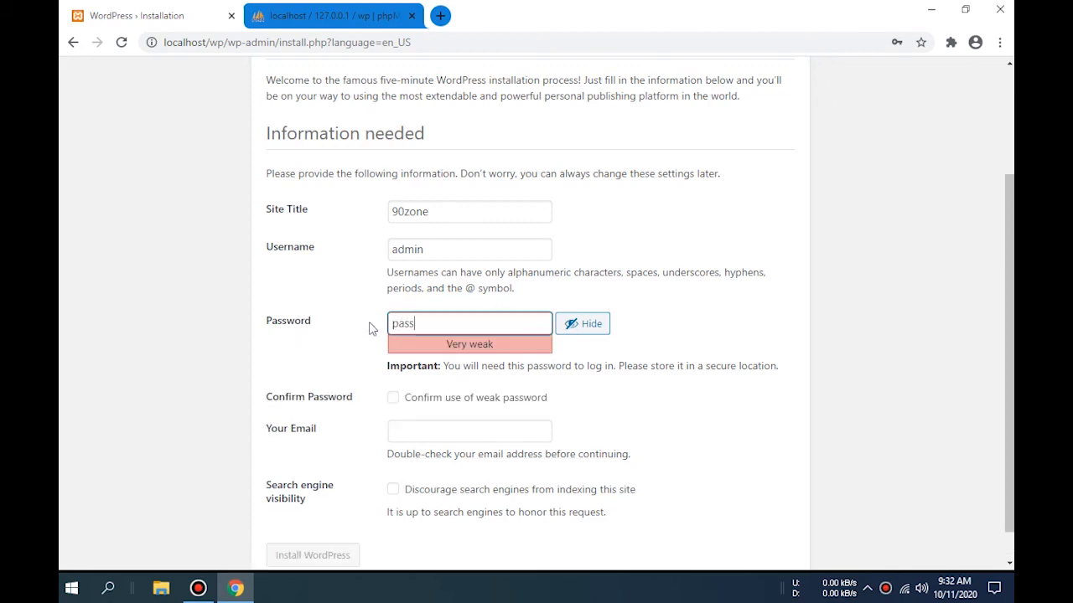
pyautogui.click(392, 399)
# - Enter the admin e-mail address and install WordPress
pyautogui.scroll(-1, 762, 386)
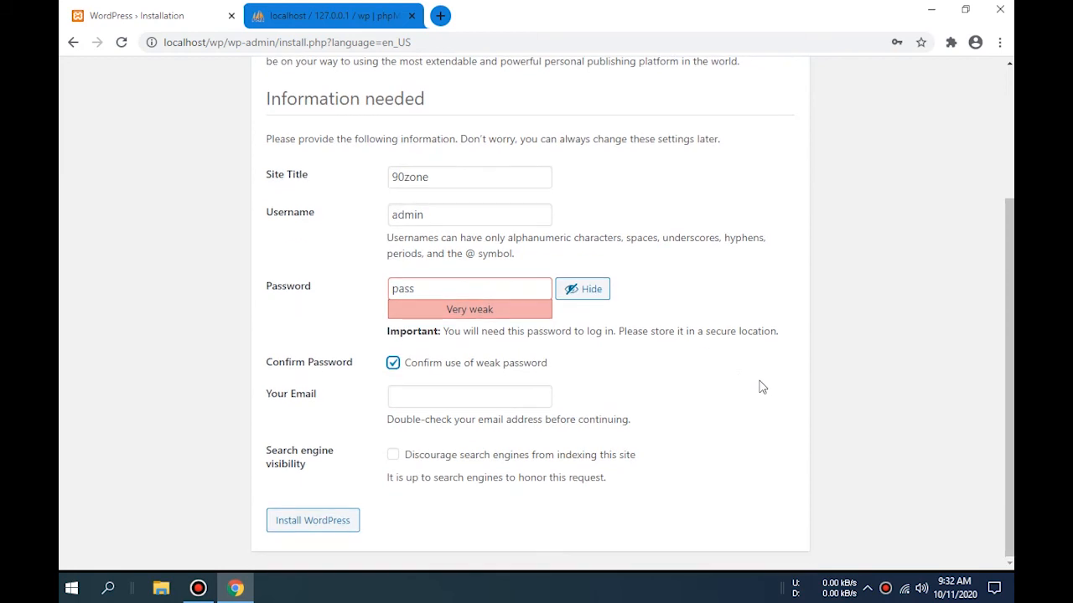
pyautogui.click(487, 391)
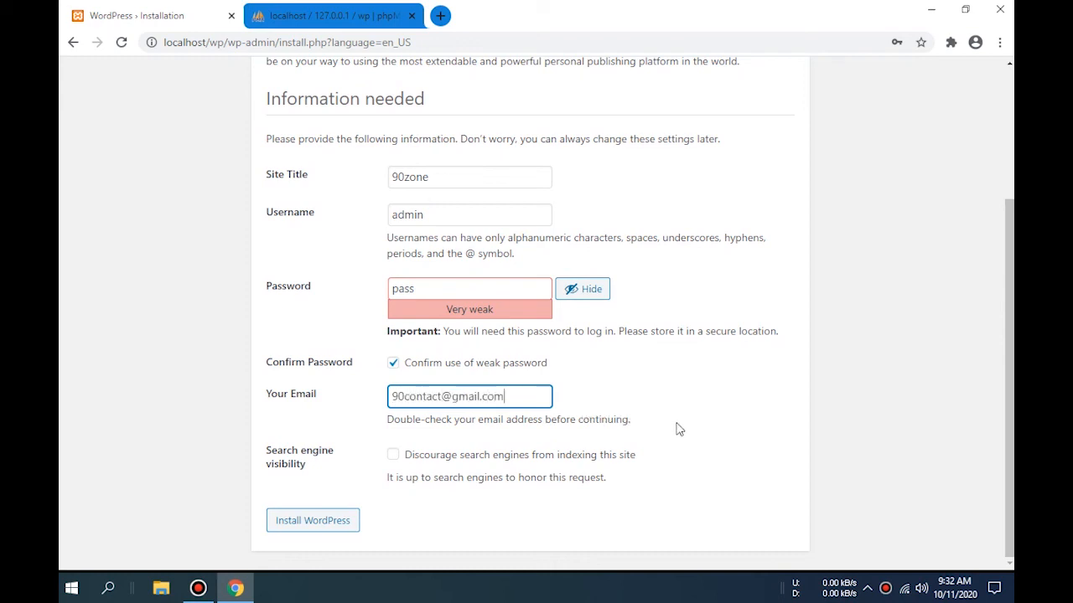
pyautogui.click(810, 435)
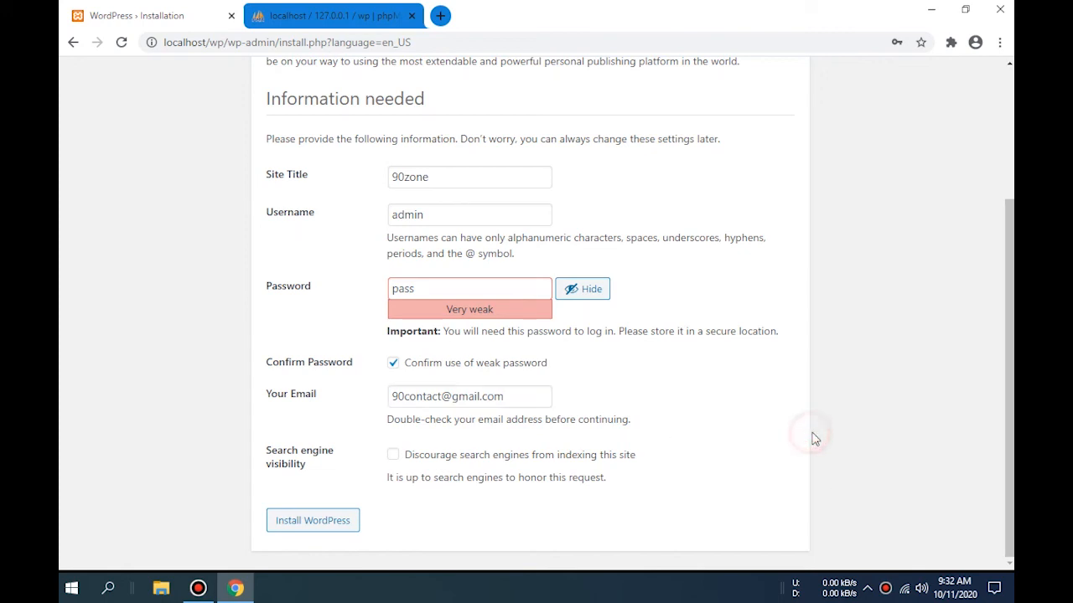
pyautogui.click(408, 397)
pyautogui.click(403, 396)
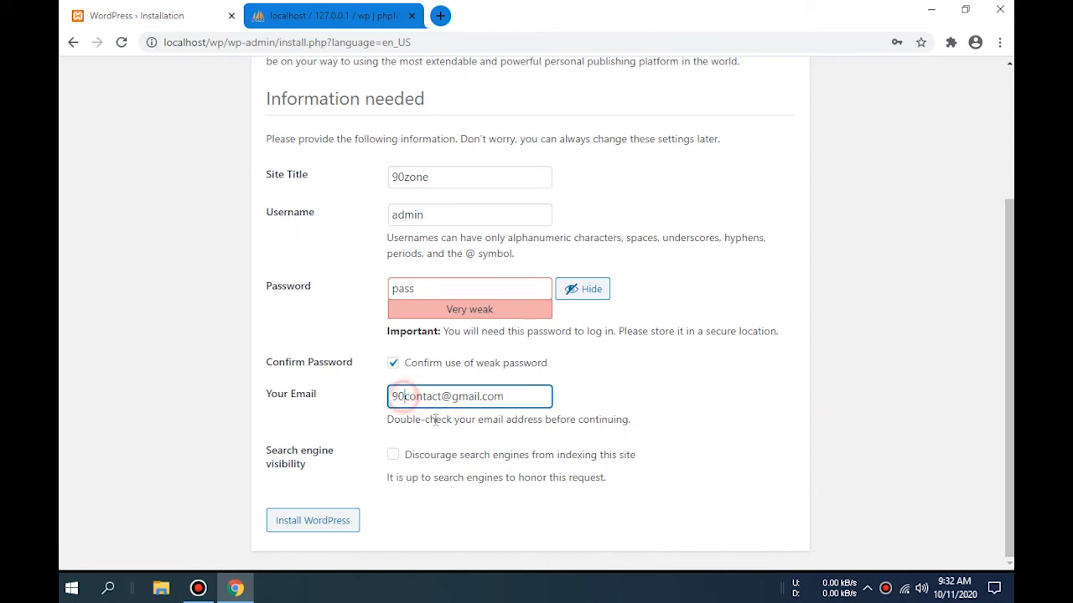
pyautogui.write('zone')
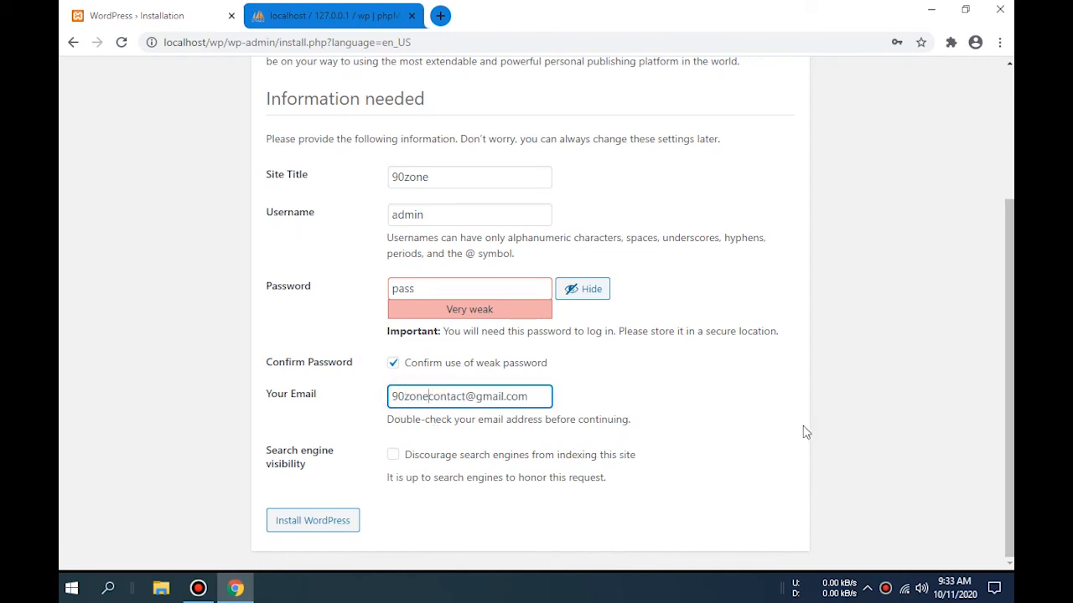
pyautogui.click(838, 420)
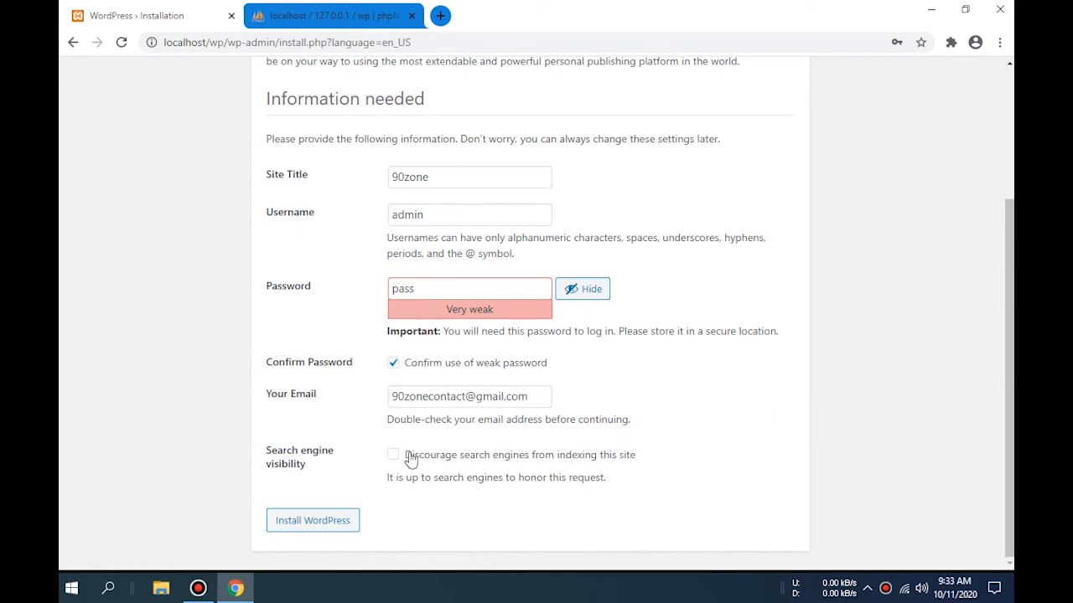
pyautogui.click(320, 519)
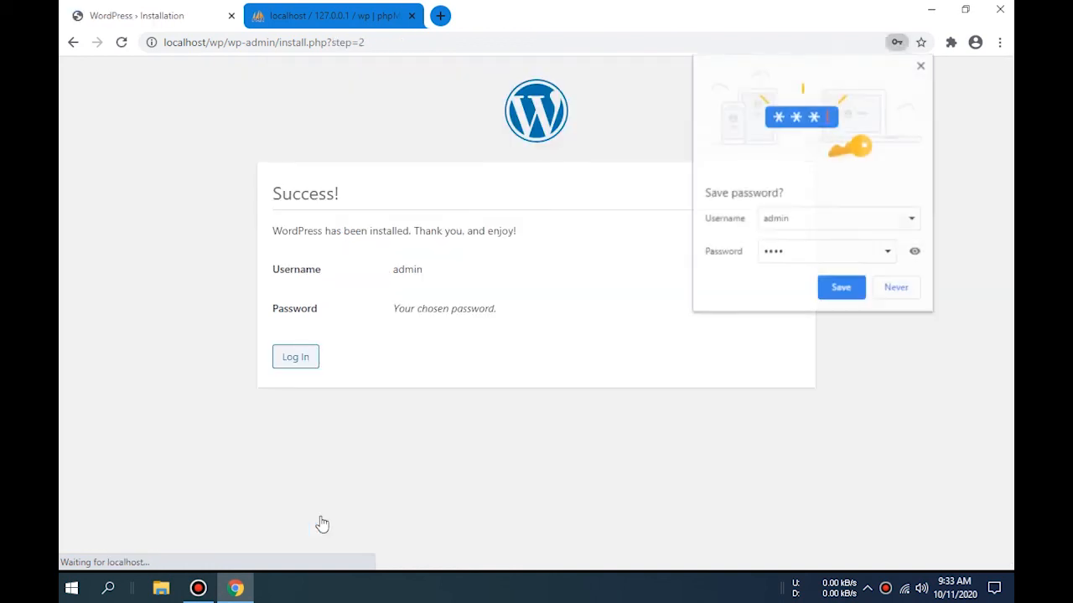
# - Save the new login in Chrome, dismiss the notice, and go to the 90zone login page
pyautogui.click(840, 289)
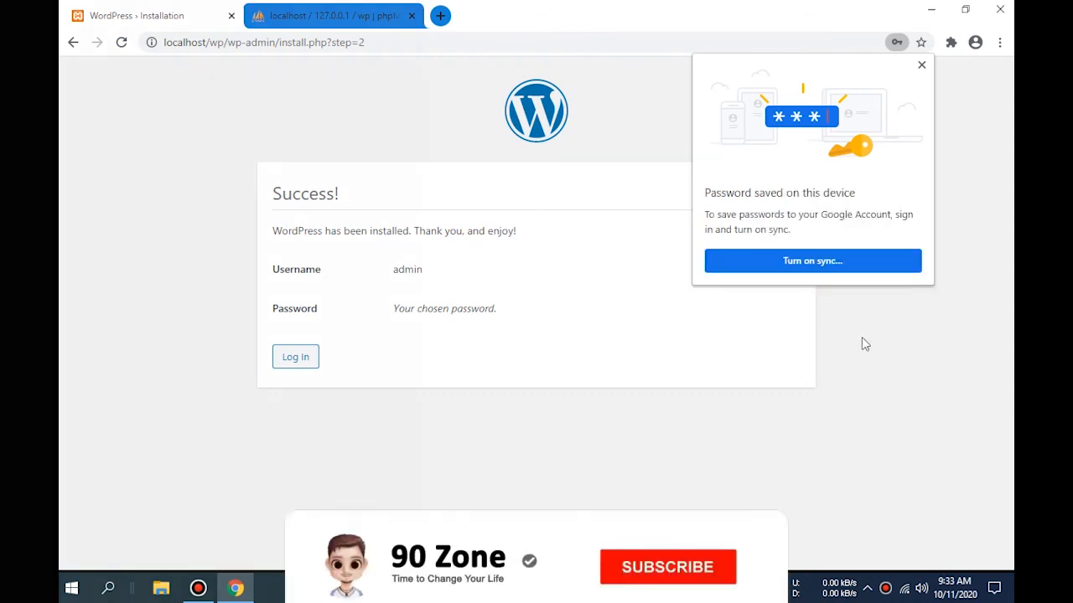
pyautogui.click(923, 67)
pyautogui.click(948, 204)
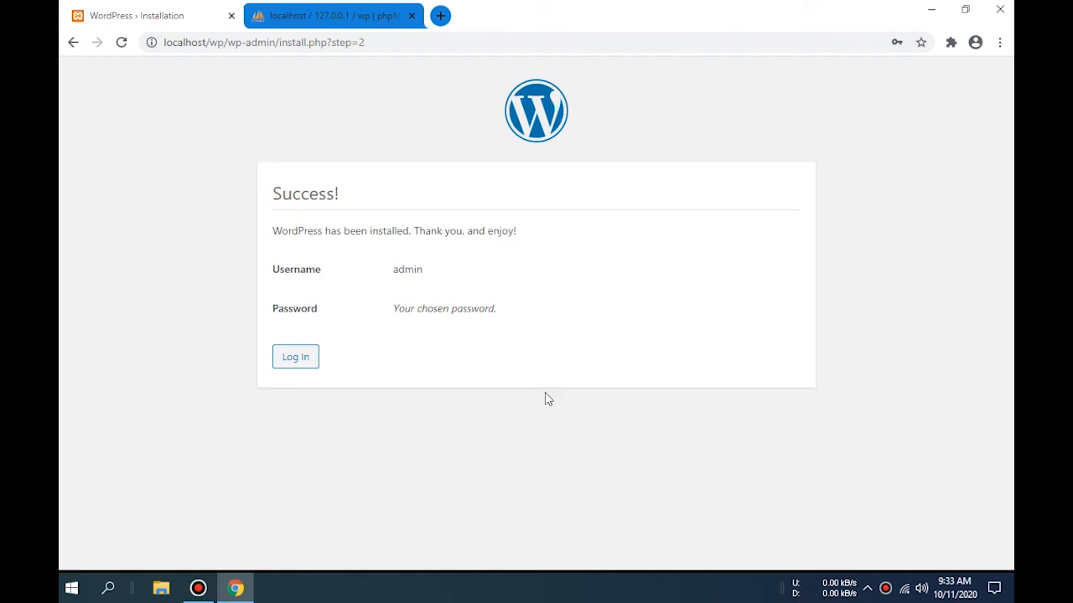
pyautogui.click(306, 359)
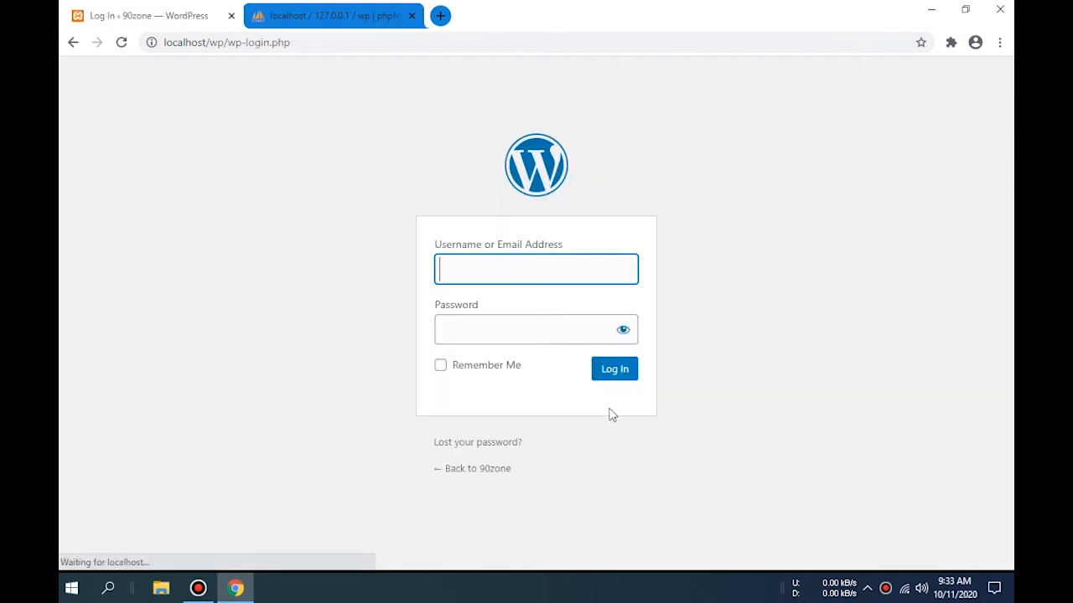
# - Autofill the saved admin credentials, tick Remember Me, and log in to the Dashboard
pyautogui.click(508, 267)
pyautogui.click(507, 317)
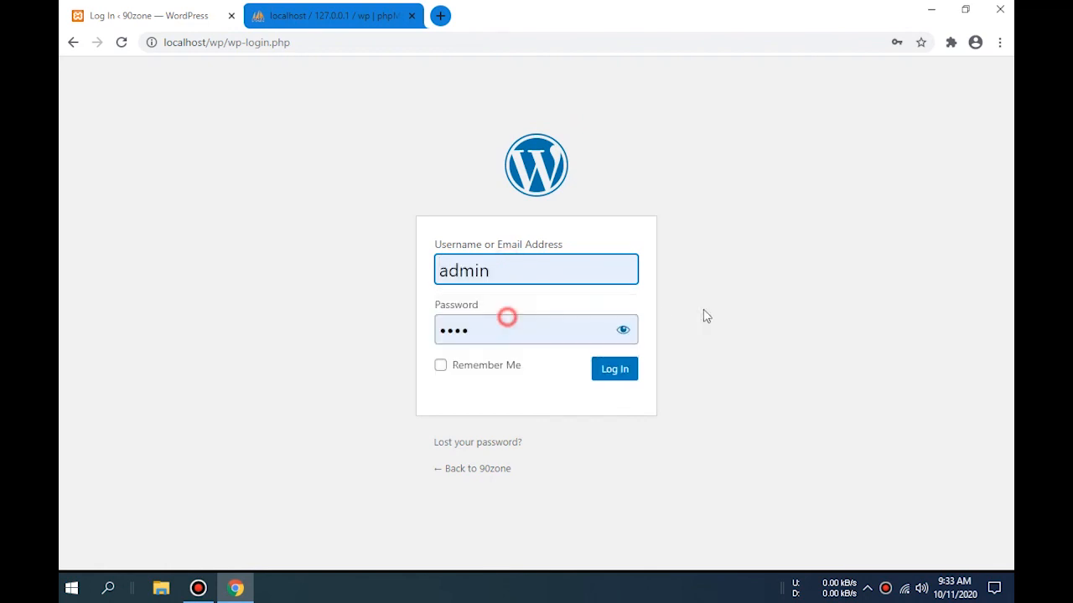
pyautogui.click(705, 312)
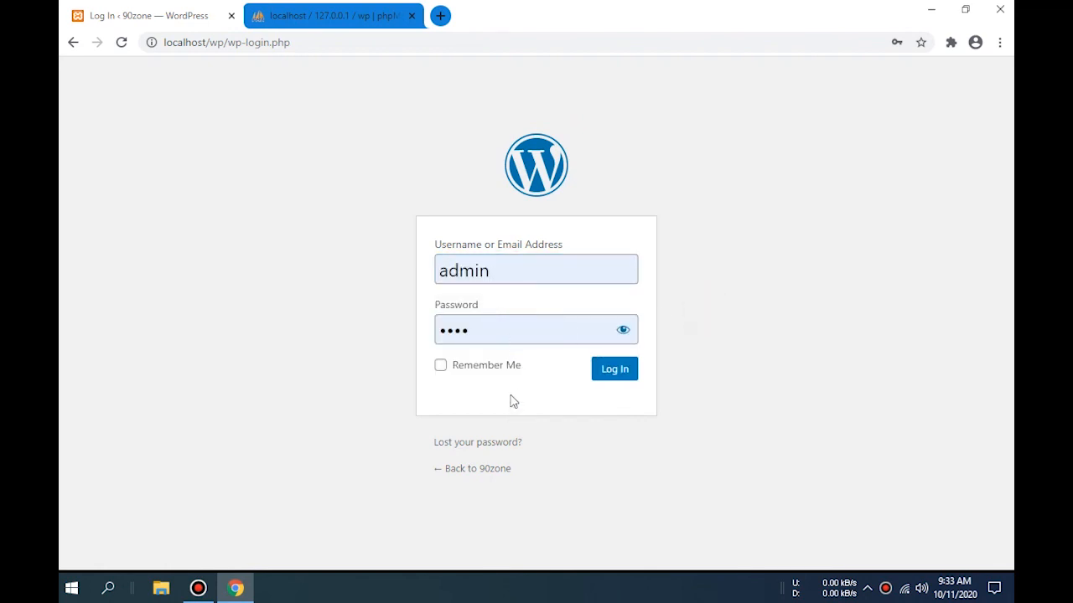
pyautogui.click(484, 367)
pyautogui.click(620, 375)
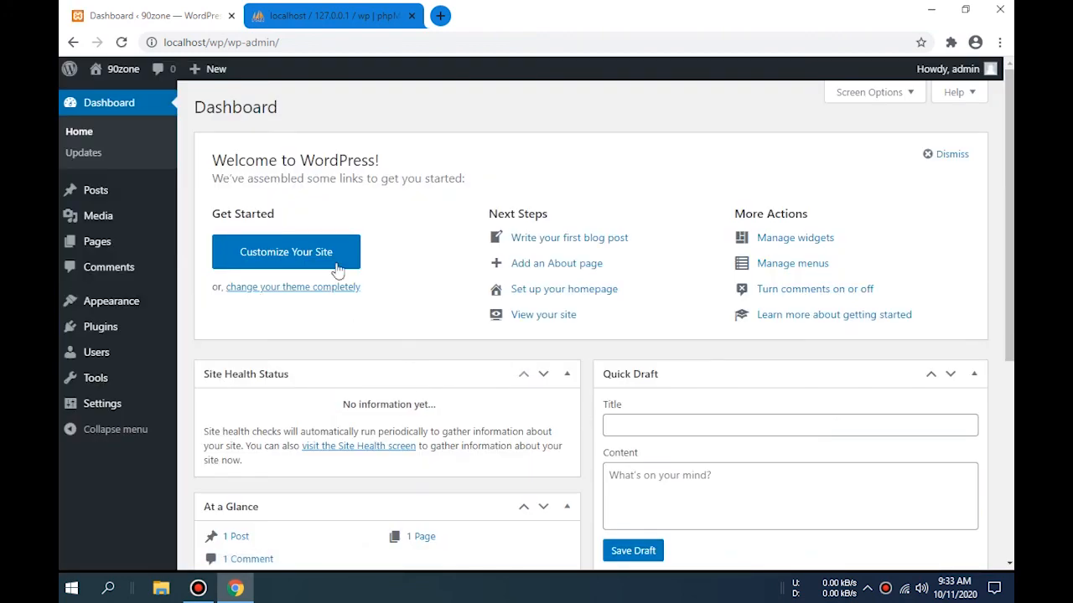
pyautogui.scroll(-4, 495, 325)
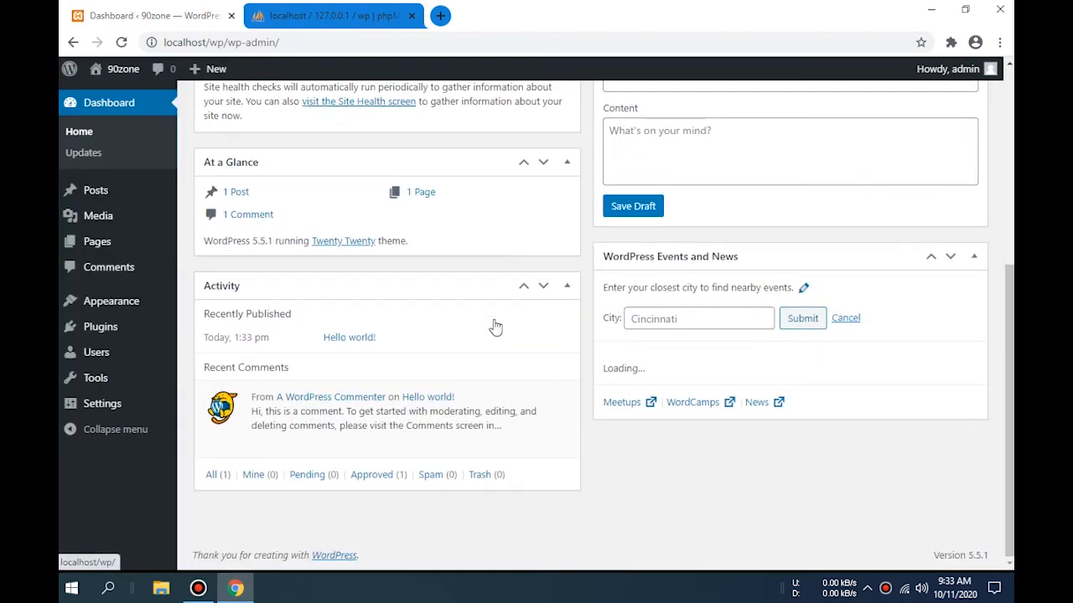
pyautogui.scroll(4, 524, 348)
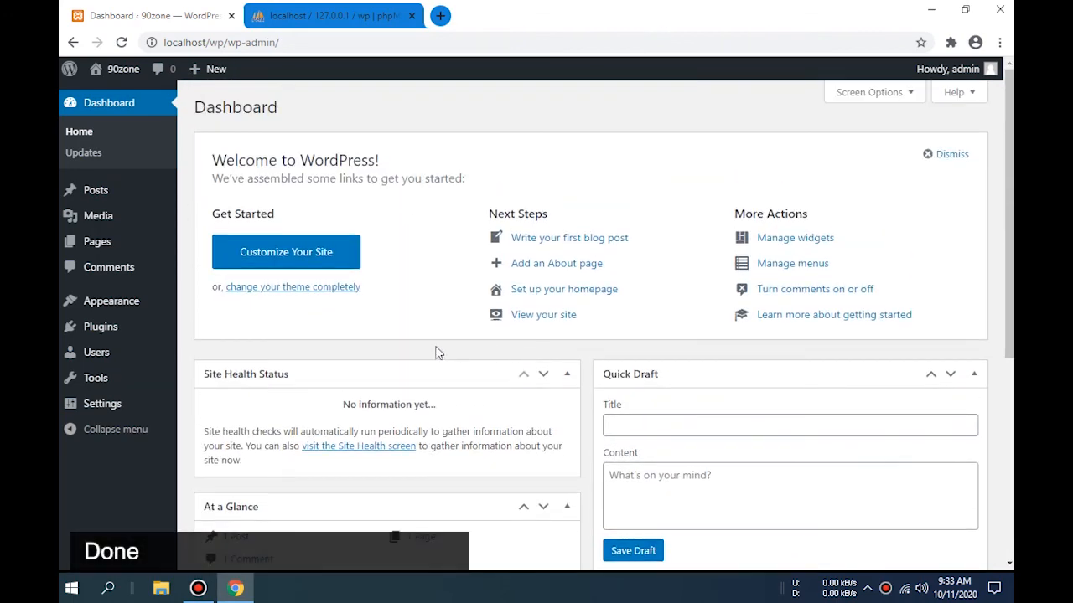
pyautogui.scroll(-4, 436, 344)
pyautogui.scroll(4, 436, 345)
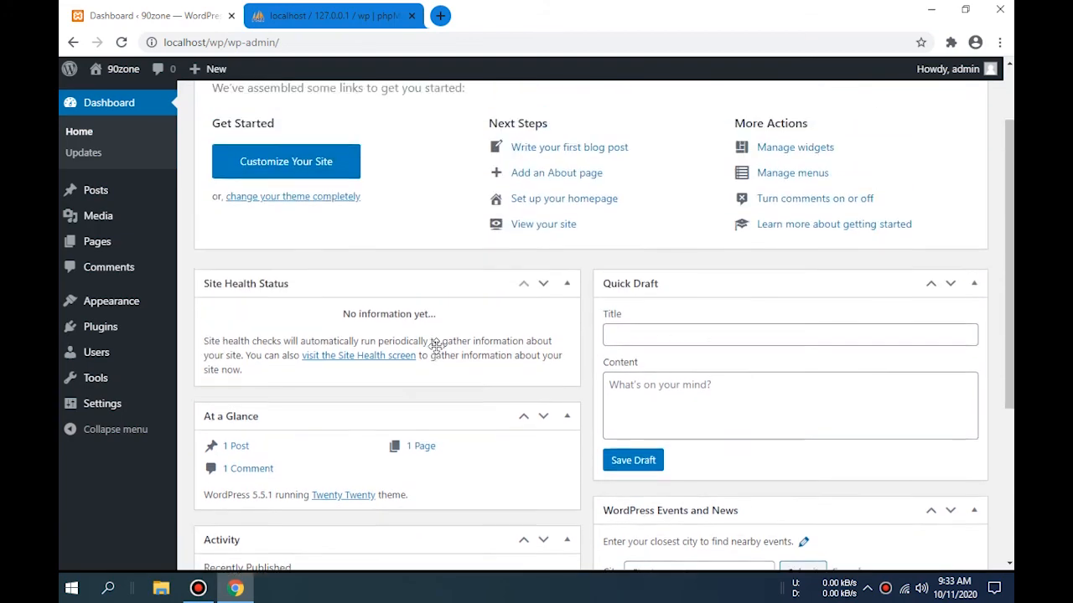
pyautogui.scroll(-4, 533, 389)
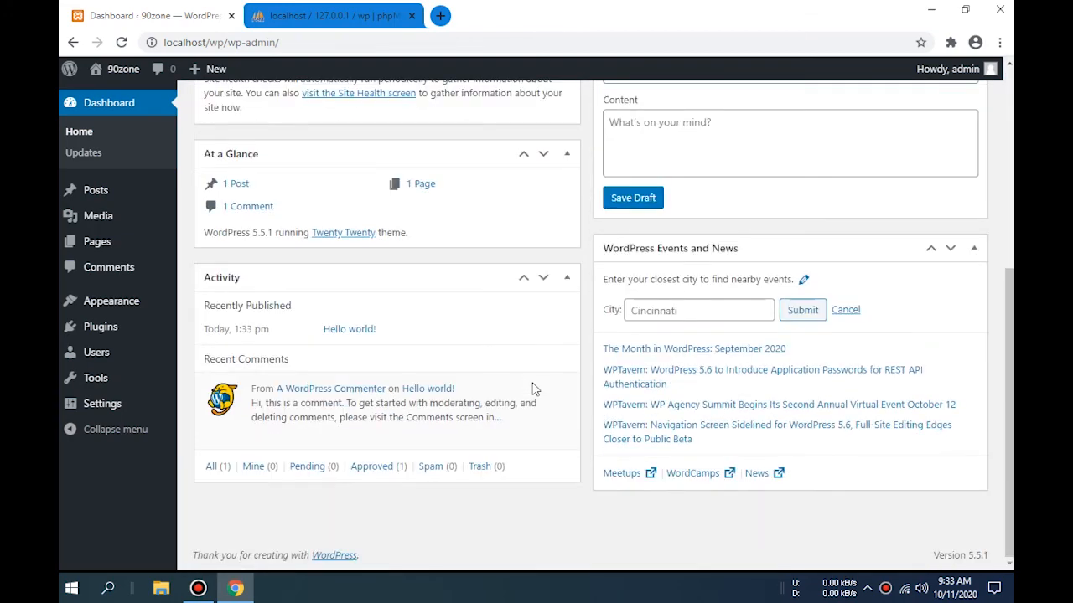
pyautogui.scroll(4, 533, 389)
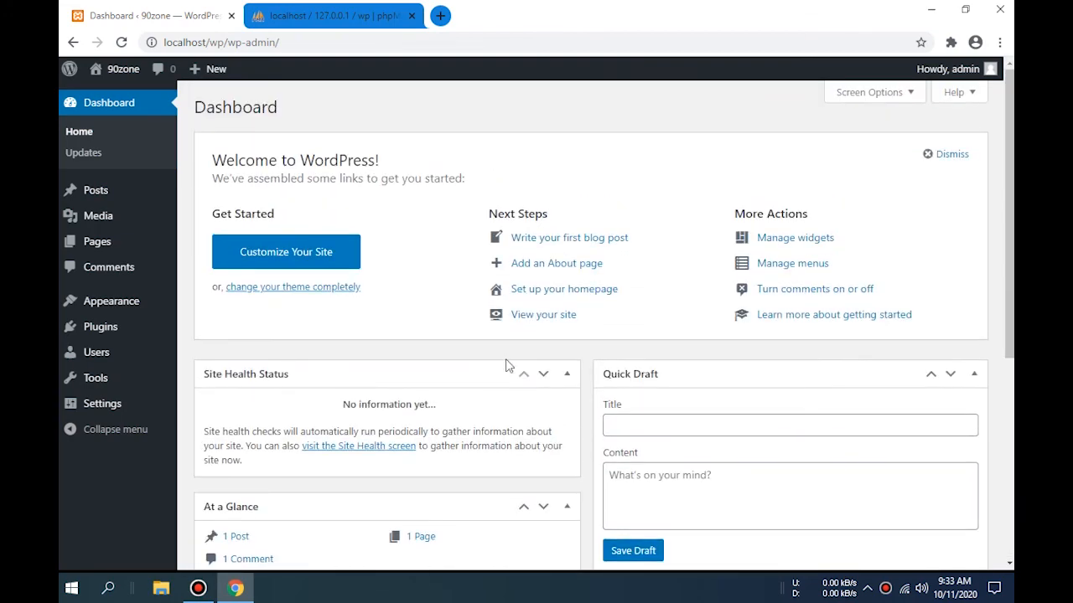